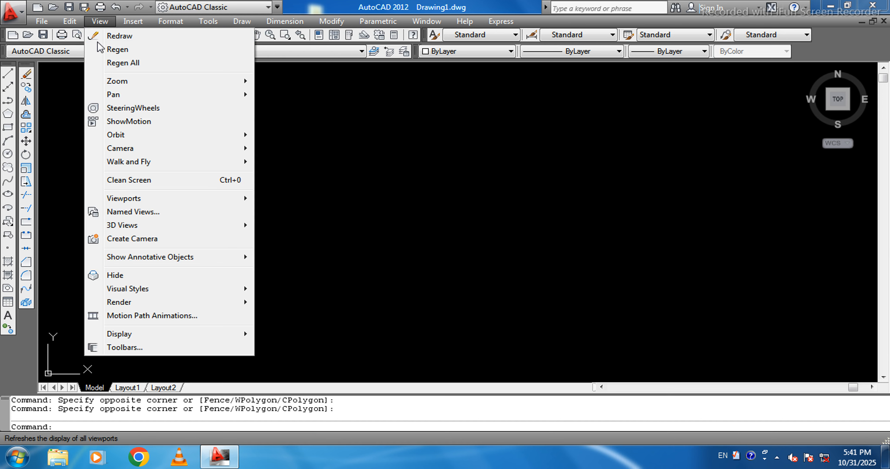
Switch the empty drawing to the SW Isometric 3D view.
mouse_move(121, 228)
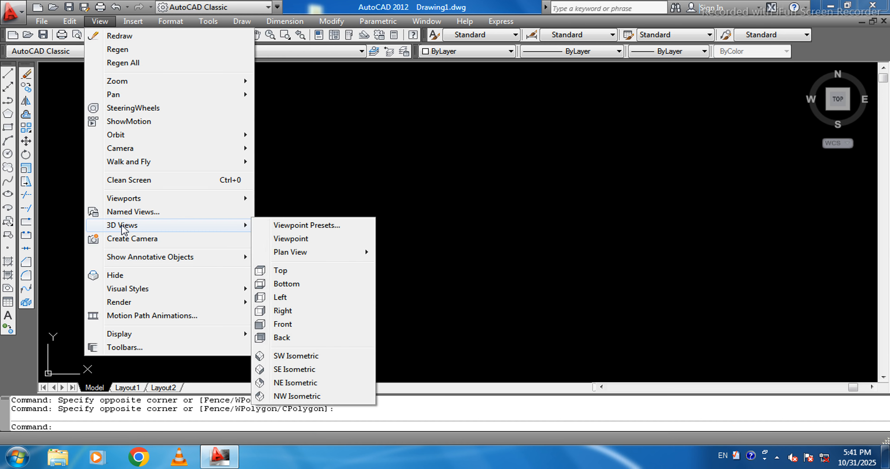
mouse_move(301, 252)
click(288, 357)
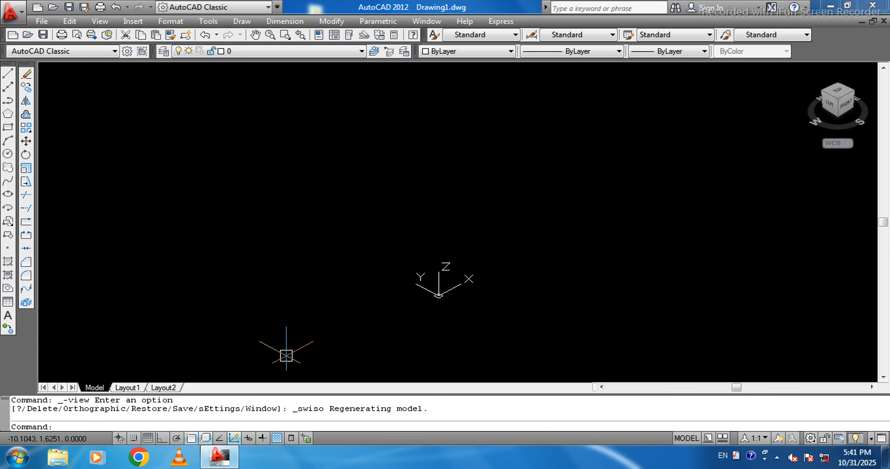
Create a solid box from a freely placed corner using the Length option, with length 20, width 10 and height 10.
scroll(466, 289, up, 6)
scroll(379, 316, up, 4)
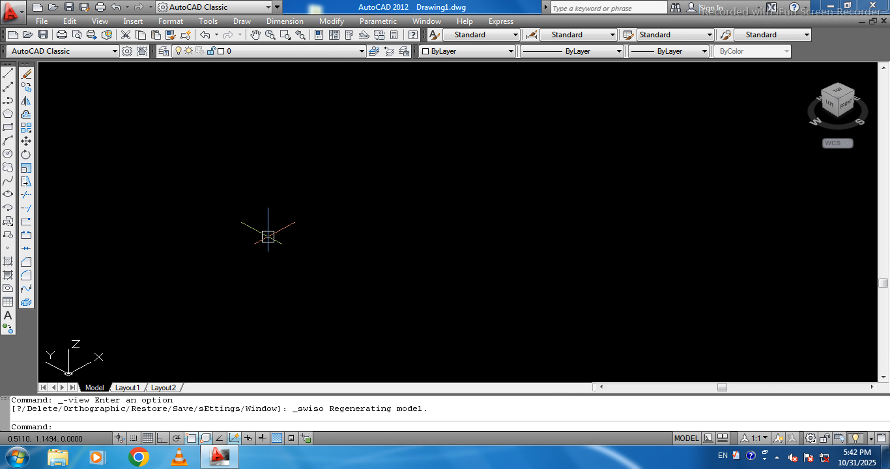
text(BOX)
key(Return)
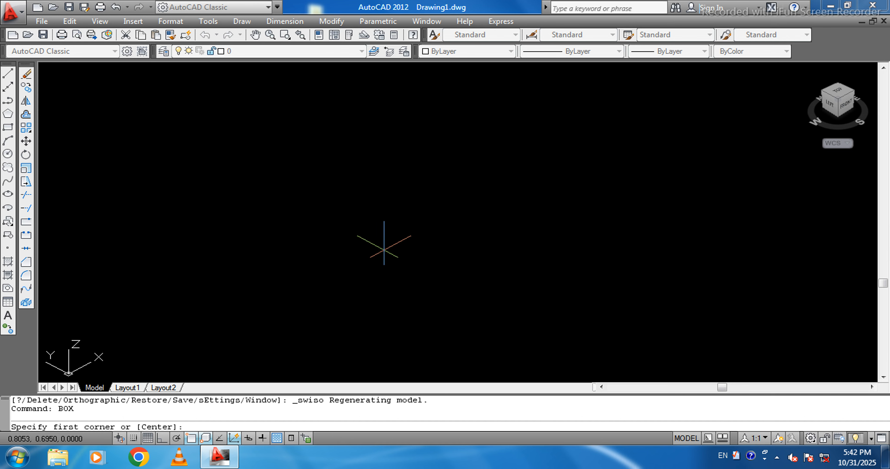
click(386, 247)
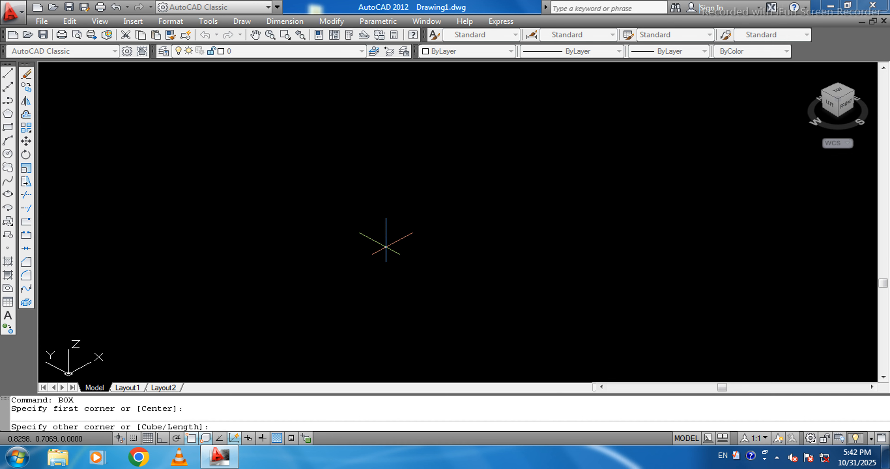
text(l)
key(Return)
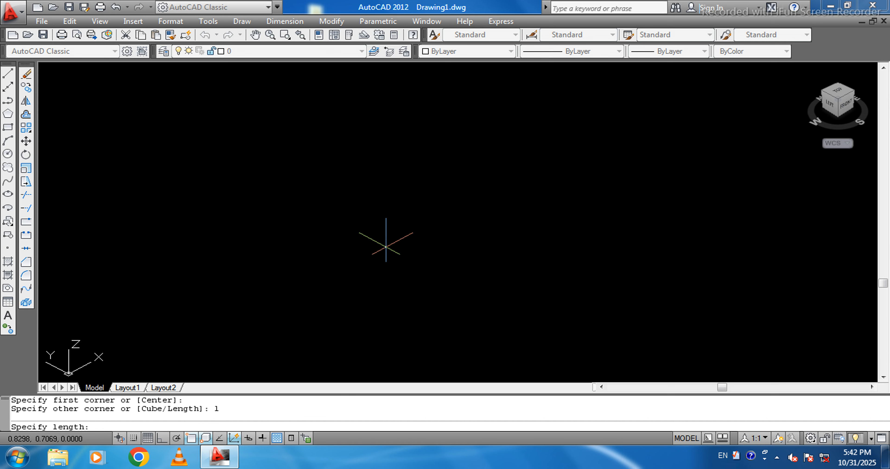
text(20)
key(Return)
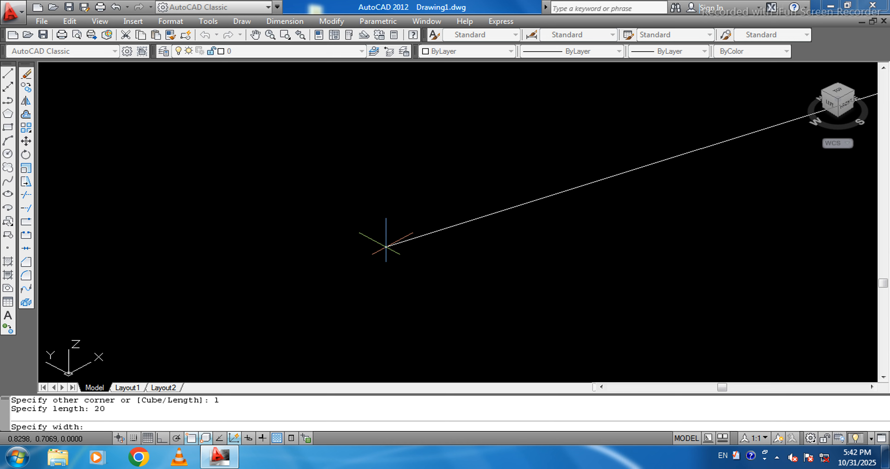
text(10)
key(Return)
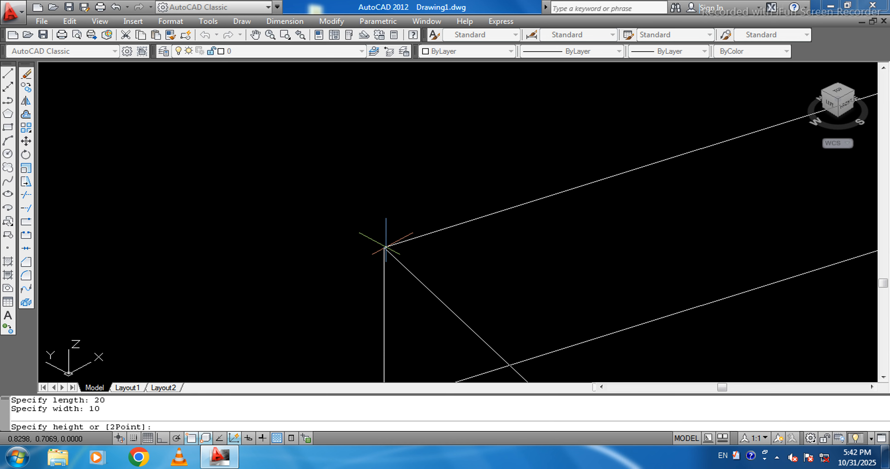
text(10)
key(Return)
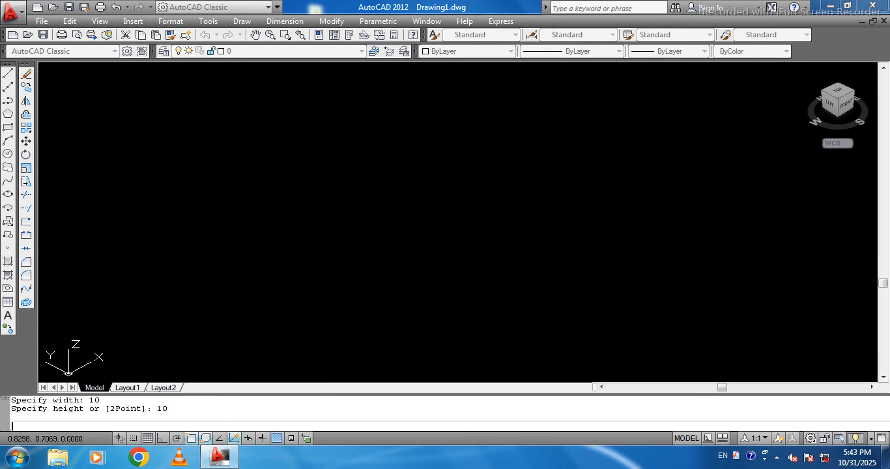
Create a solid cube with an edge length of 10 beside the first box, using the BOX command's Cube option.
scroll(378, 245, down, 6)
middle_drag(373, 264, 192, 335)
scroll(259, 306, up, 2)
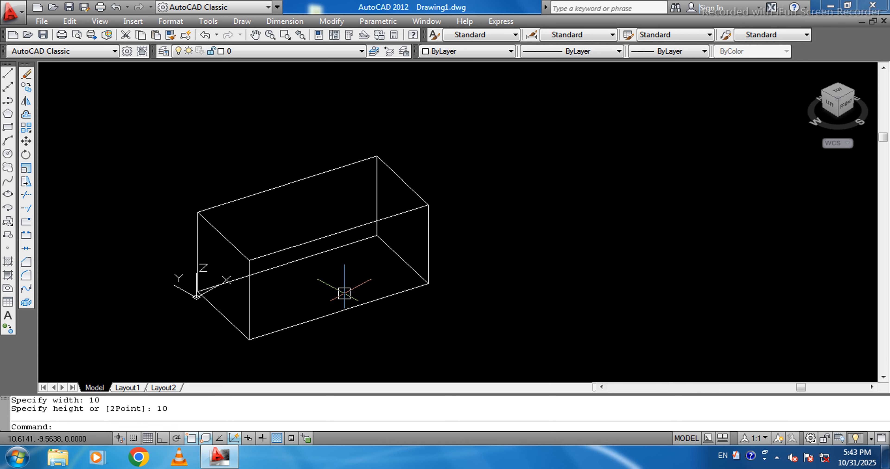
text(BOX)
key(Return)
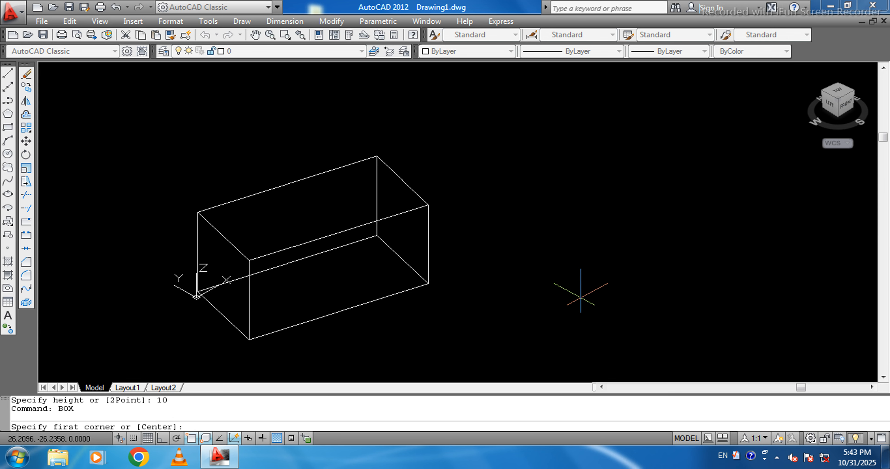
click(579, 295)
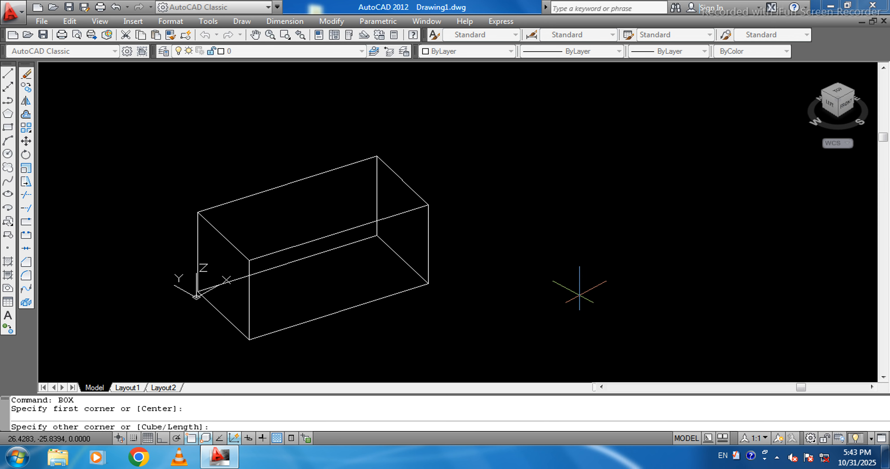
text(c)
key(Return)
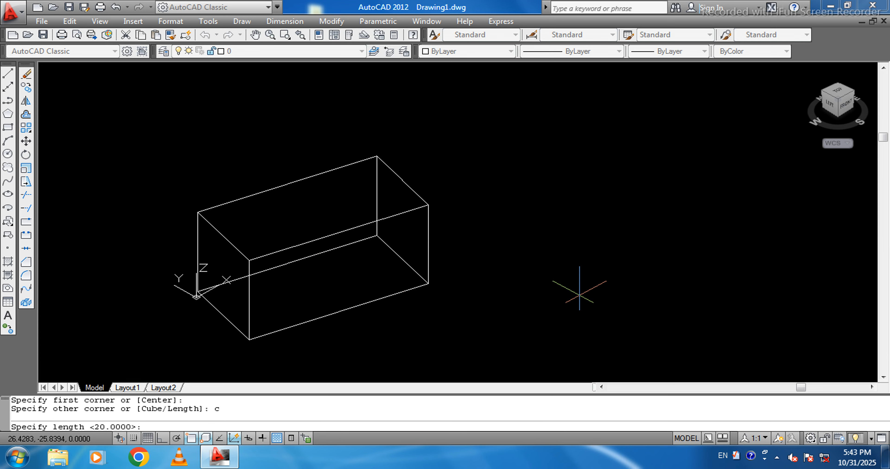
text(10)
key(Return)
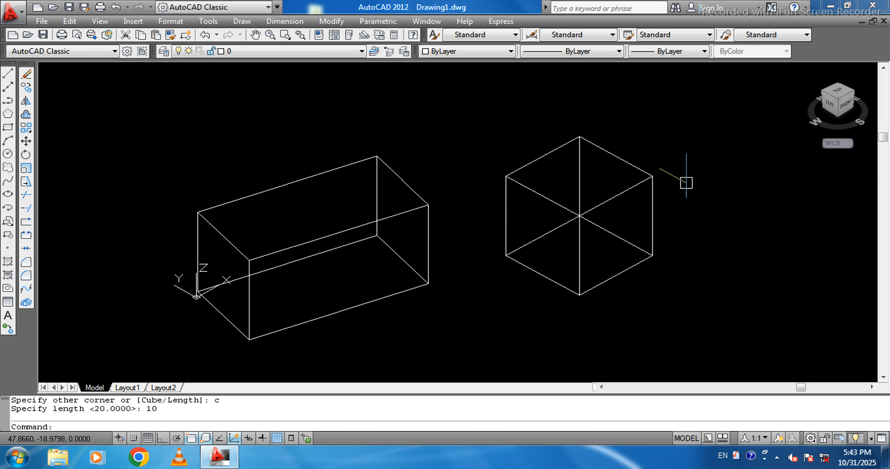
scroll(514, 258, down, 3)
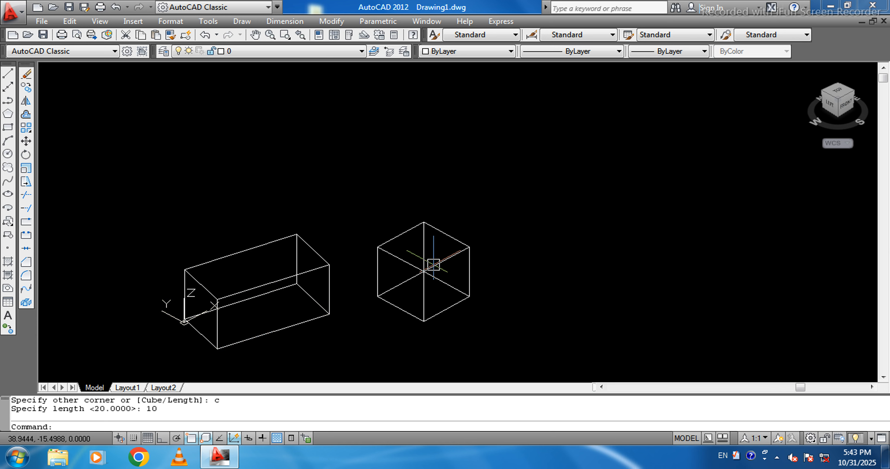
mouse_move(434, 265)
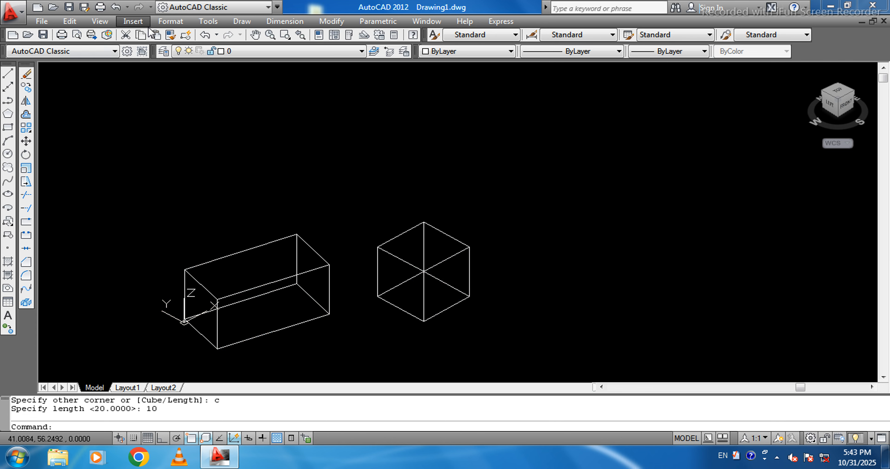
click(100, 21)
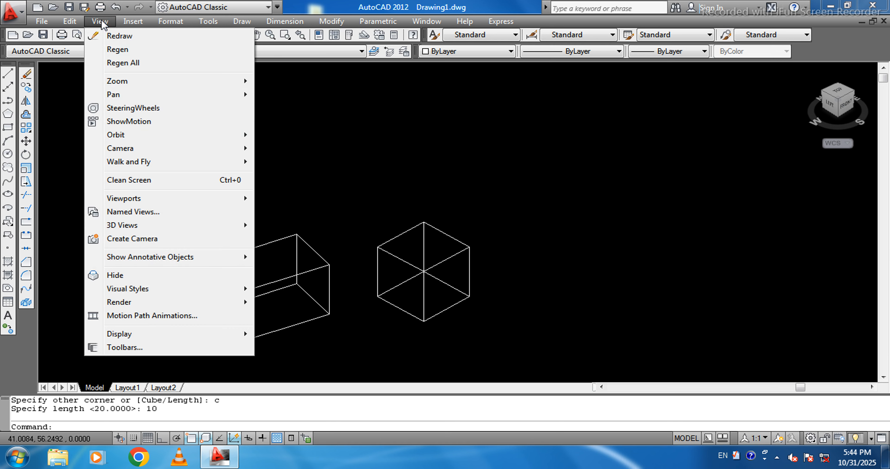
mouse_move(150, 229)
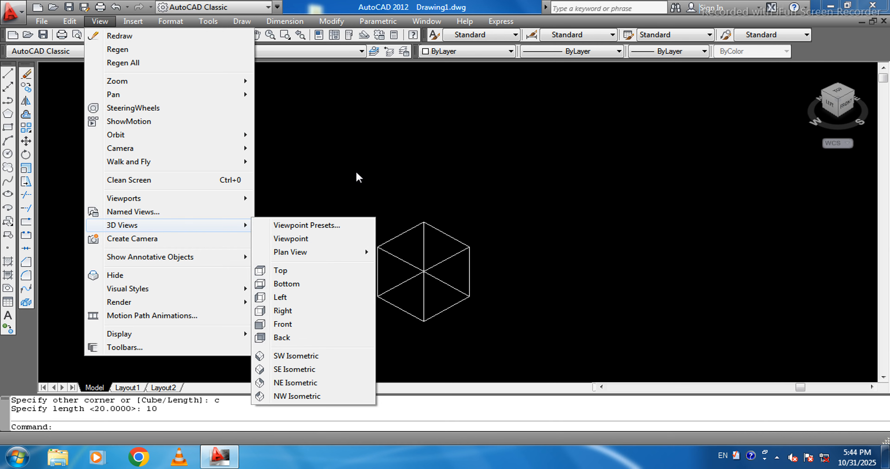
click(369, 151)
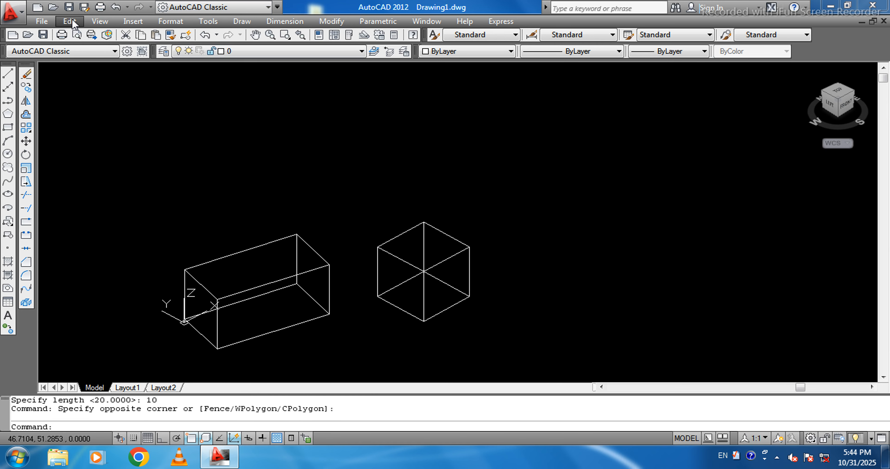
Draw a multi-segment polysolid beside the cube, with a first segment 10 units long and the remaining segments placed freehand.
click(242, 21)
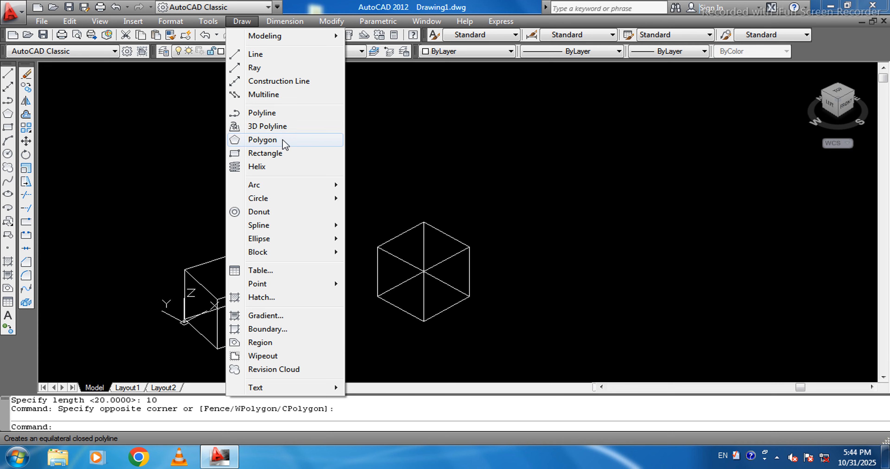
mouse_move(277, 289)
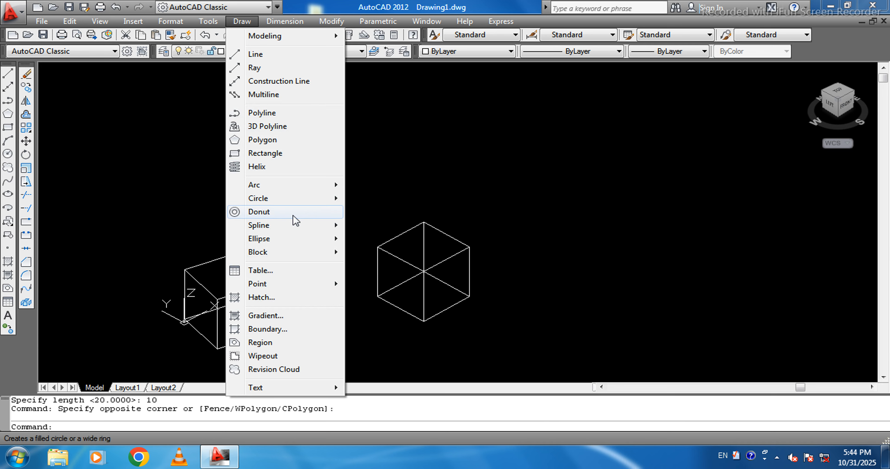
mouse_move(292, 42)
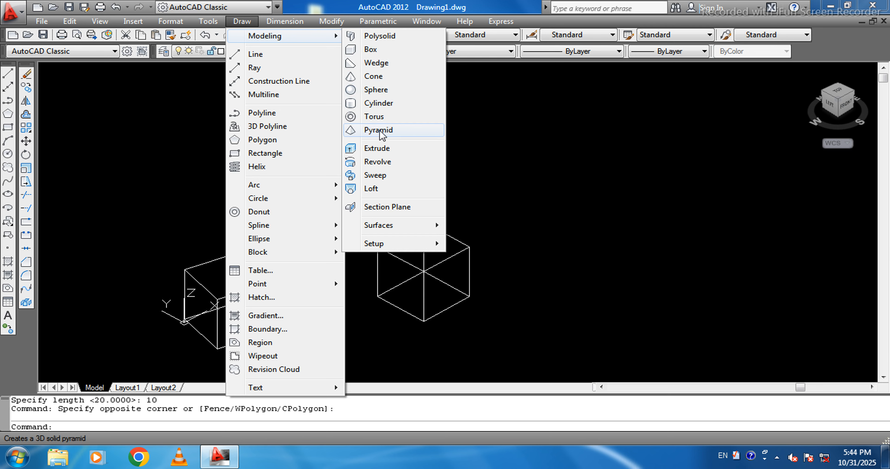
click(378, 36)
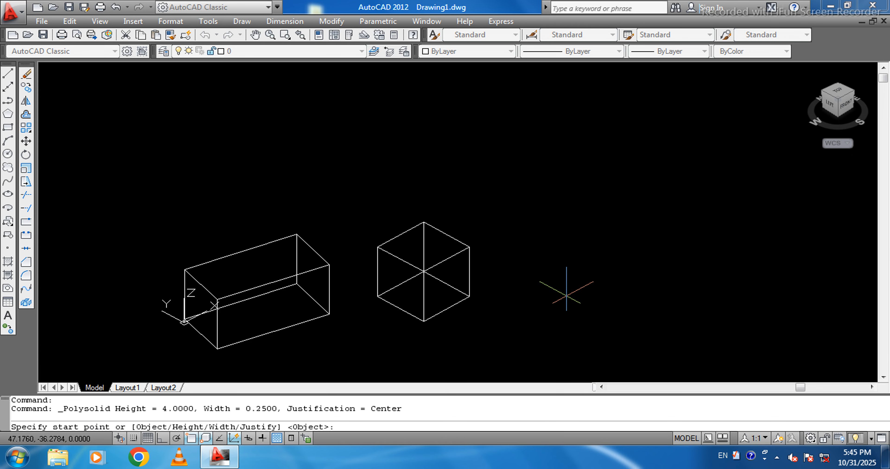
click(561, 292)
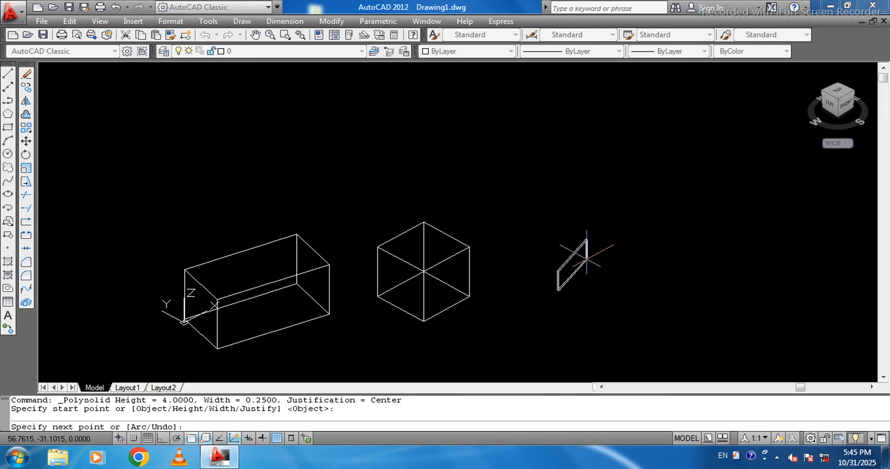
key(Return)
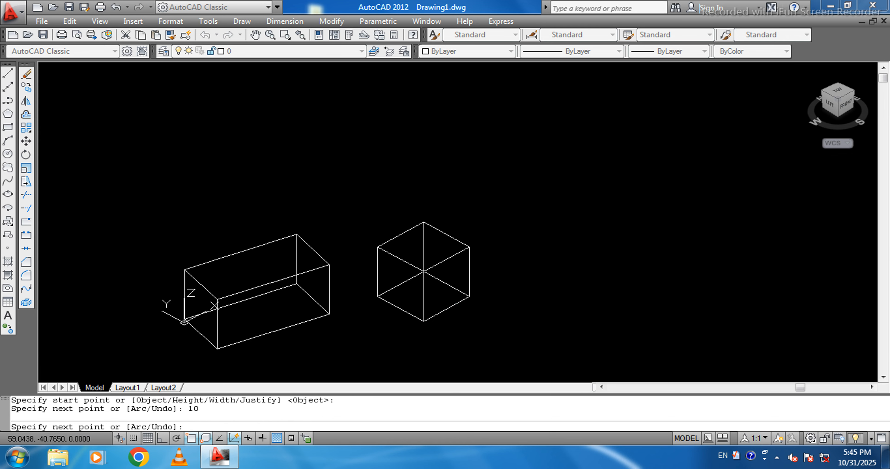
click(640, 276)
click(679, 300)
click(741, 256)
right_click(615, 209)
click(661, 224)
Draw a second polysolid freehand beside the first one, with one sharp bend between its two long segments.
scroll(689, 288, up, 3)
middle_drag(687, 291, 351, 283)
middle_drag(443, 240, 266, 272)
click(241, 21)
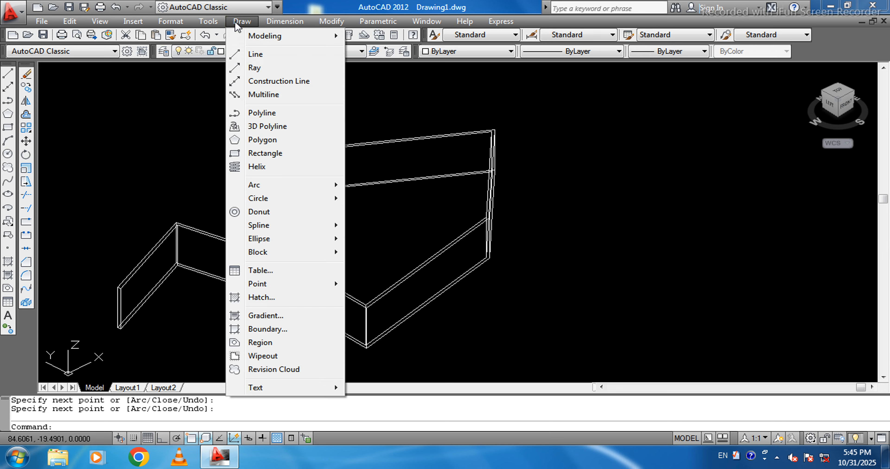
mouse_move(257, 39)
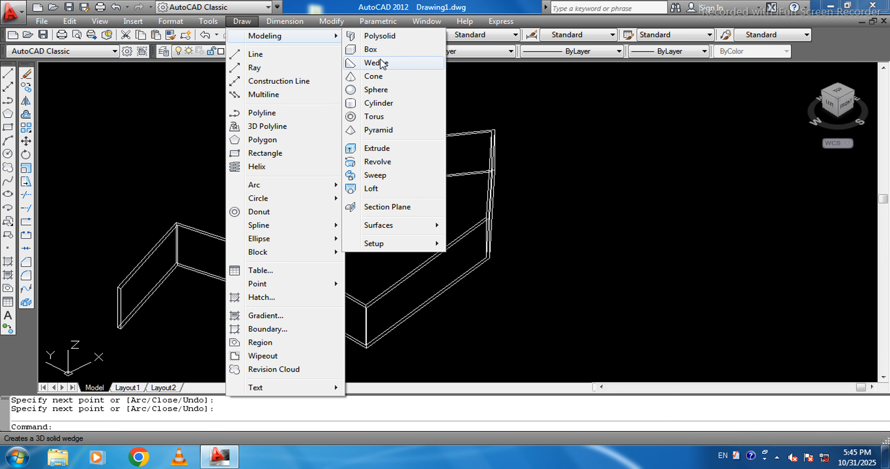
click(389, 38)
click(558, 299)
click(715, 309)
click(781, 177)
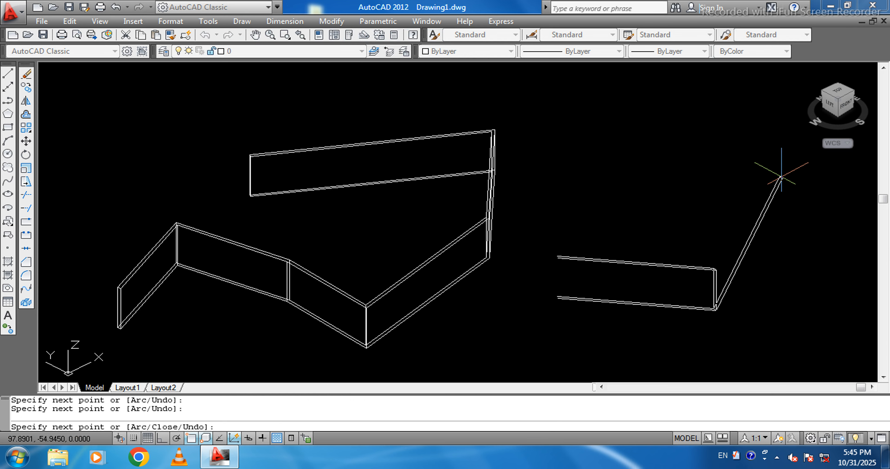
right_click(784, 163)
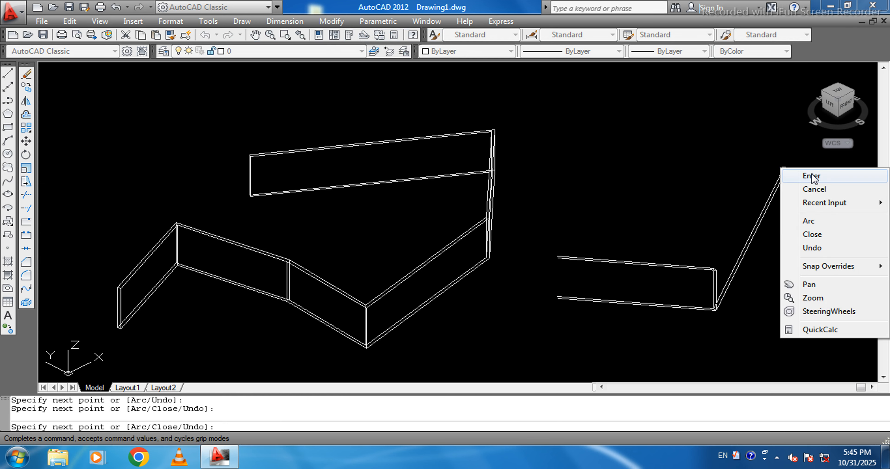
click(781, 174)
Create a solid wedge near the second polysolid from a freely placed corner, using the WEDGE command's Cube option with a length of 12.
scroll(666, 305, up, 3)
middle_drag(667, 305, 458, 305)
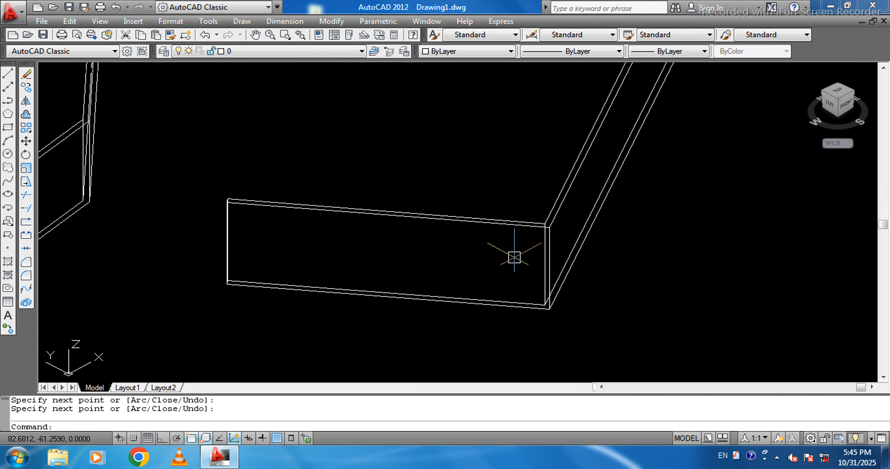
middle_drag(522, 259, 501, 281)
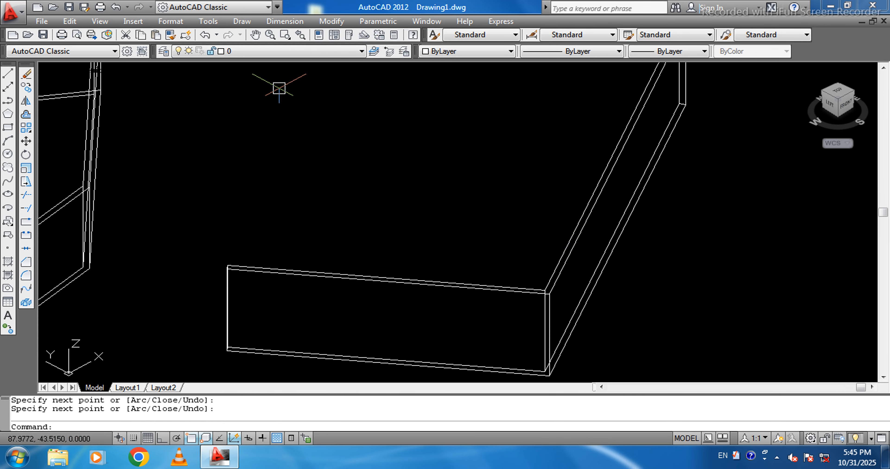
click(239, 22)
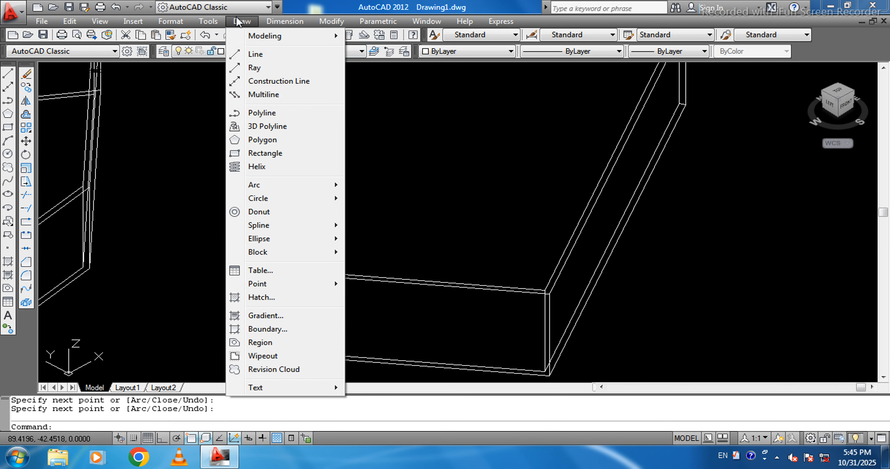
mouse_move(283, 35)
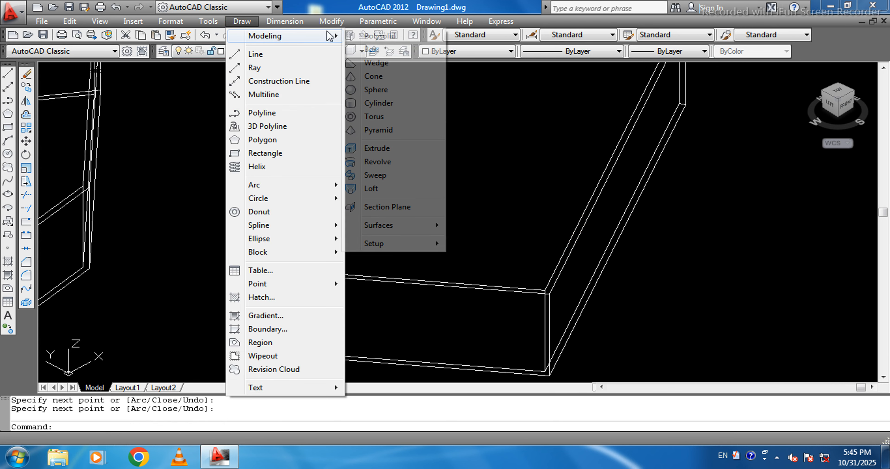
click(387, 63)
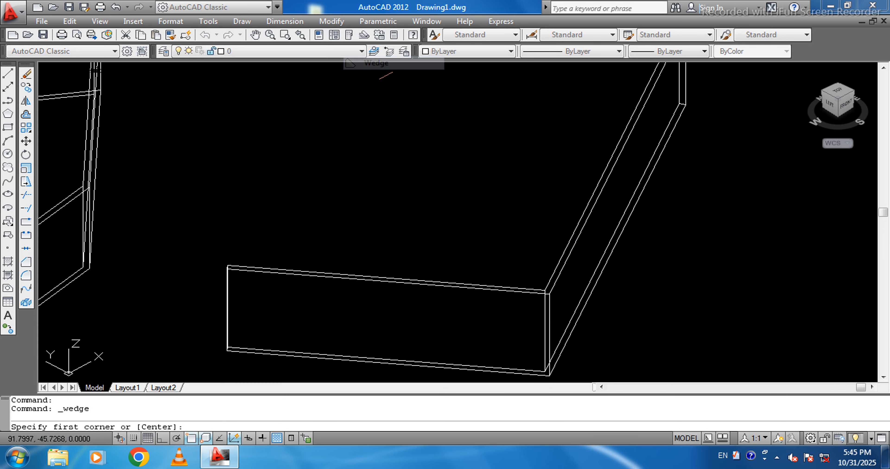
mouse_move(427, 317)
middle_down()
mouse_move(371, 119)
mouse_move(373, 74)
middle_up()
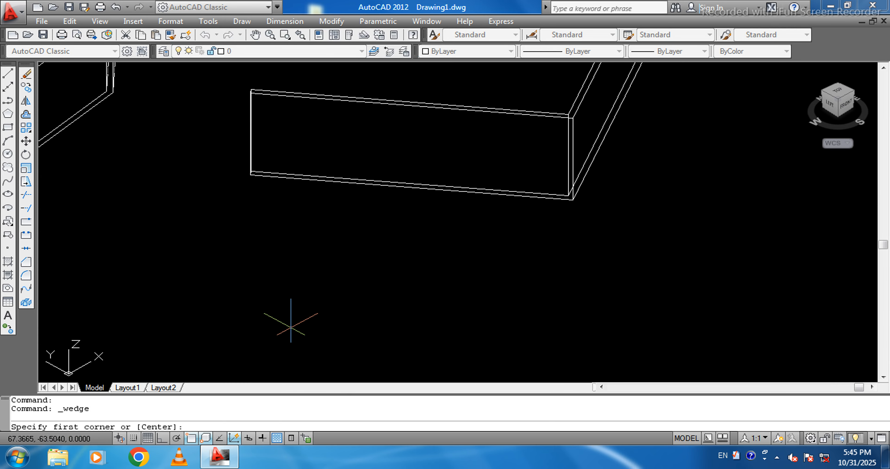
click(289, 314)
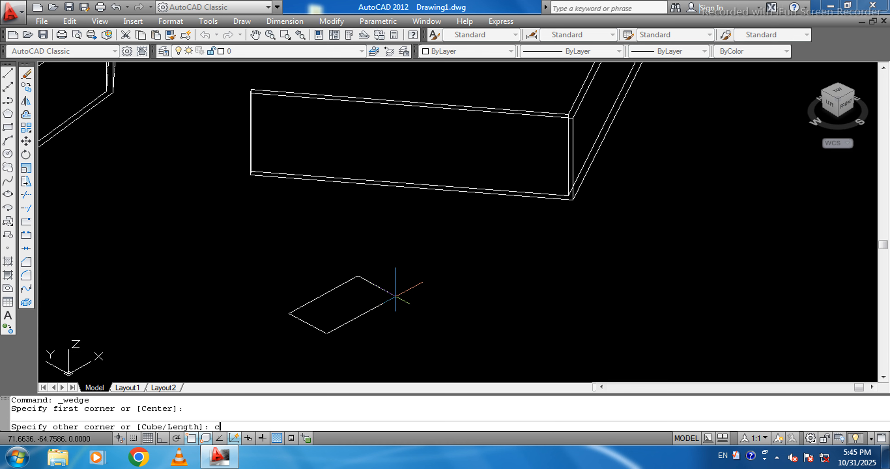
text(c)
key(Return)
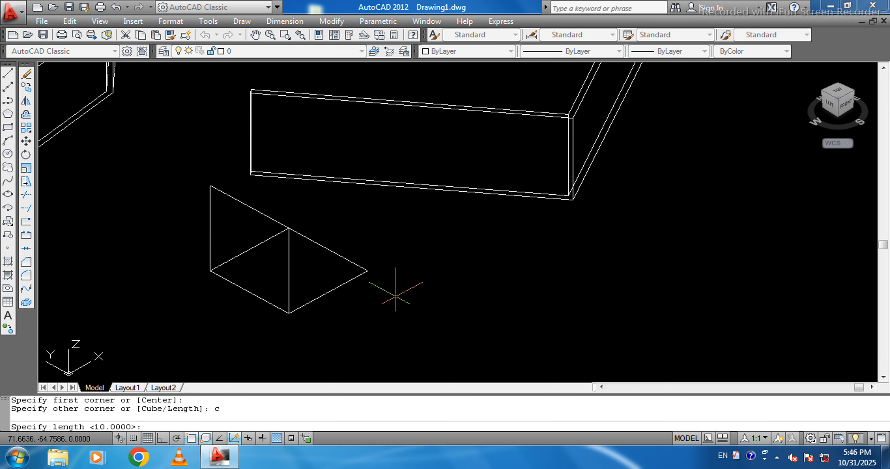
key(Return)
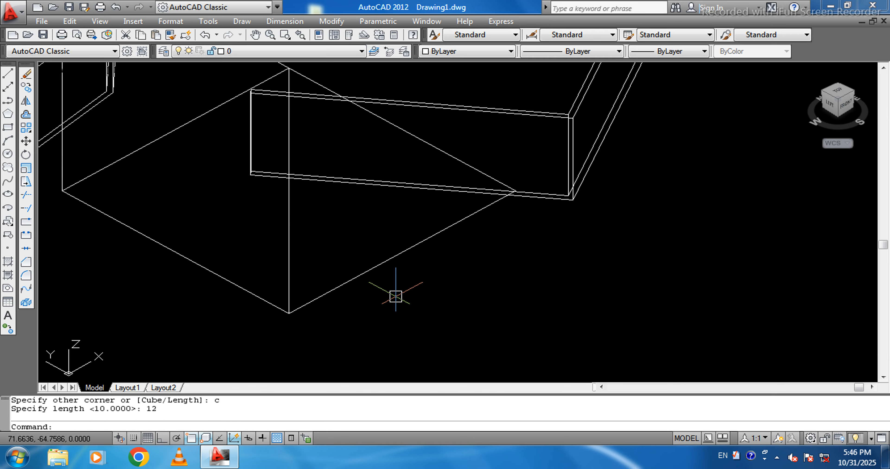
Move the wedge freehand along the X direction, away from its original corner point.
middle_drag(201, 180, 205, 158)
click(26, 141)
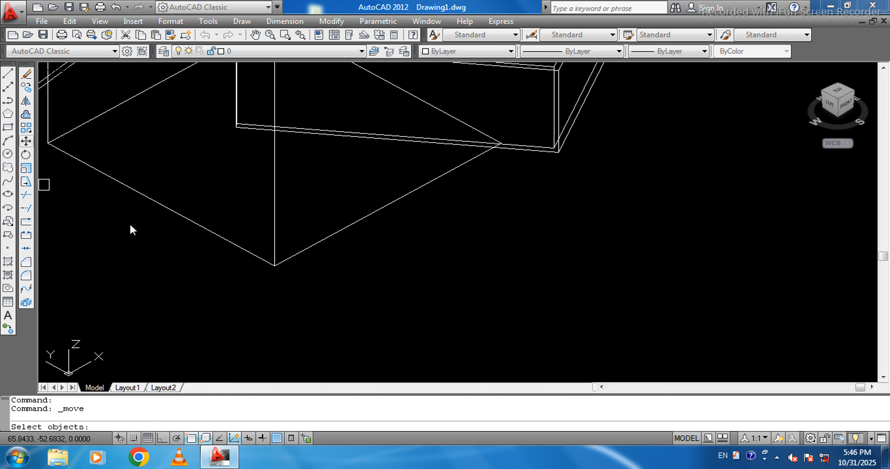
click(238, 243)
key(Return)
click(235, 246)
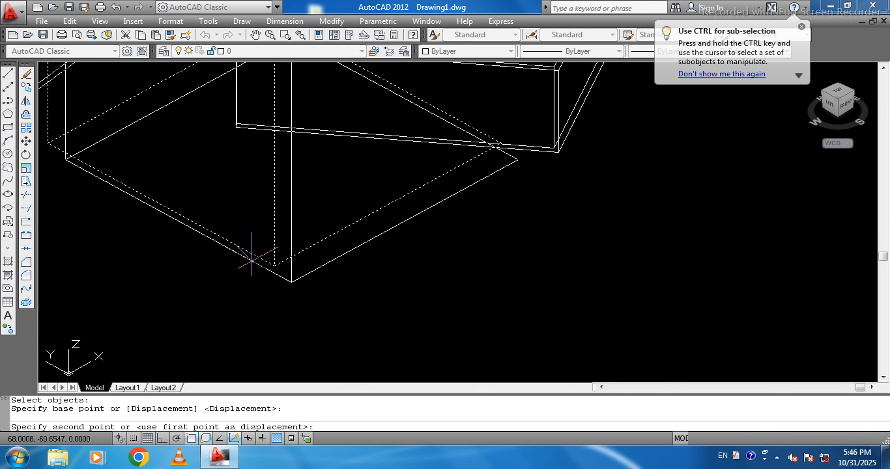
middle_drag(249, 253, 240, 220)
click(569, 351)
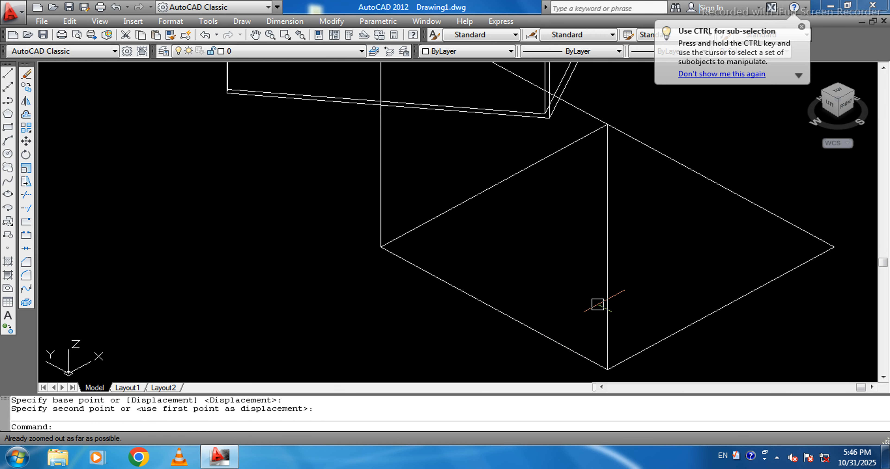
Show the whole drawing and move the wedge again so that it stands clear of the second polysolid.
text(z)
key(Return)
text(all)
key(Return)
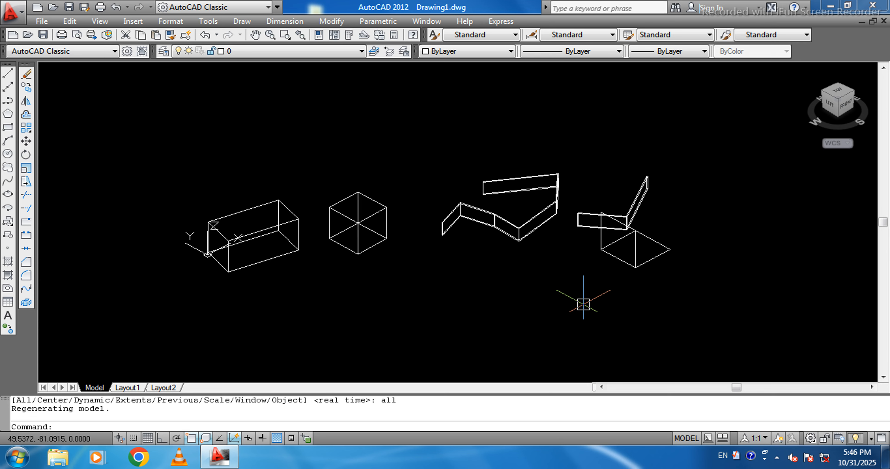
middle_drag(627, 278, 235, 201)
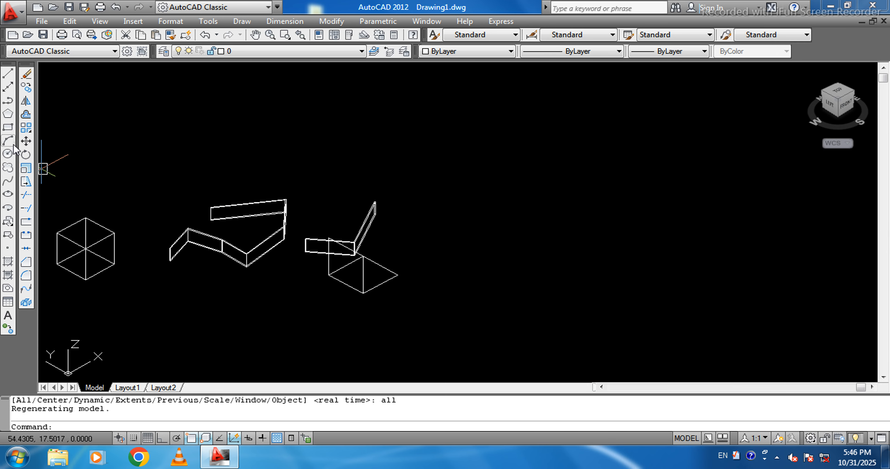
click(25, 141)
click(382, 275)
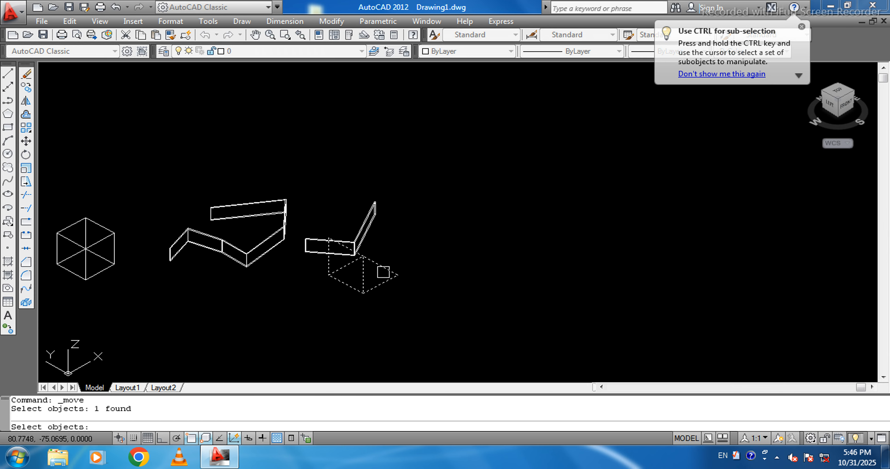
key(Return)
click(359, 294)
click(441, 363)
middle_drag(436, 367, 404, 336)
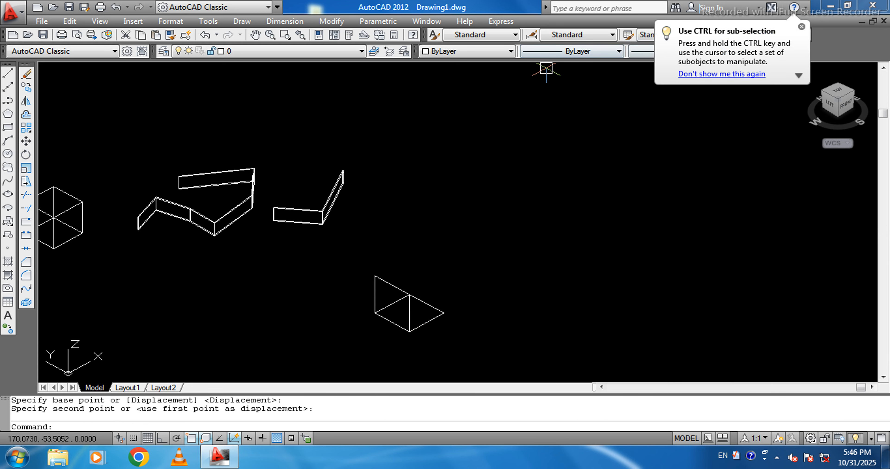
Set the current colour to Red and create a solid cone beyond the wedge with a base diameter of 5 and a height of 10.
click(465, 51)
click(448, 84)
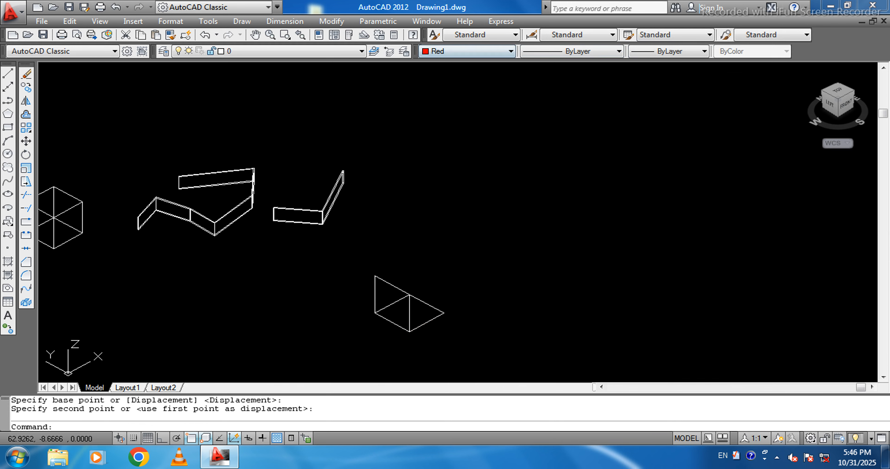
click(237, 23)
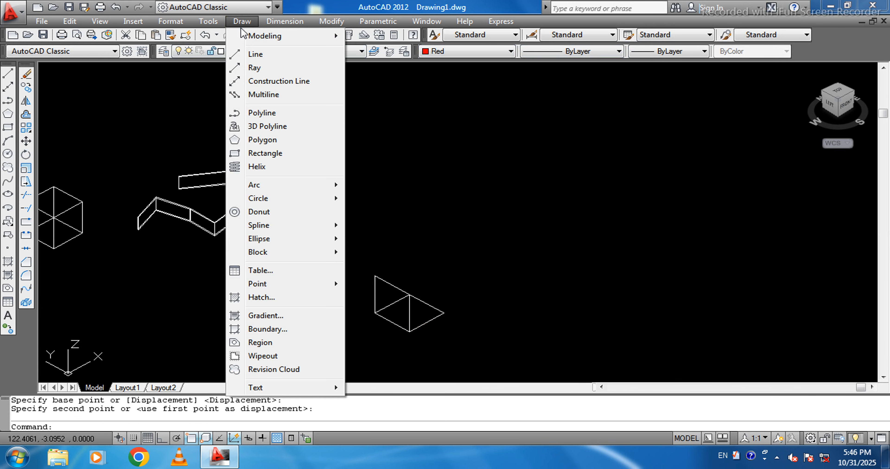
mouse_move(266, 41)
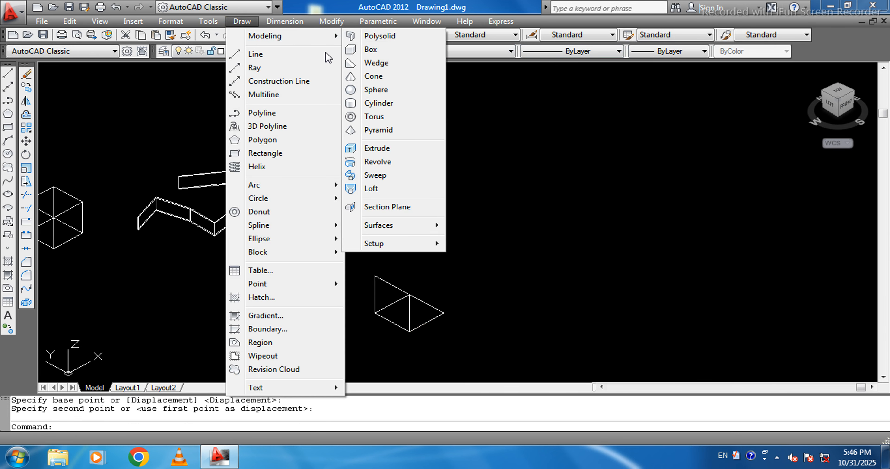
click(378, 77)
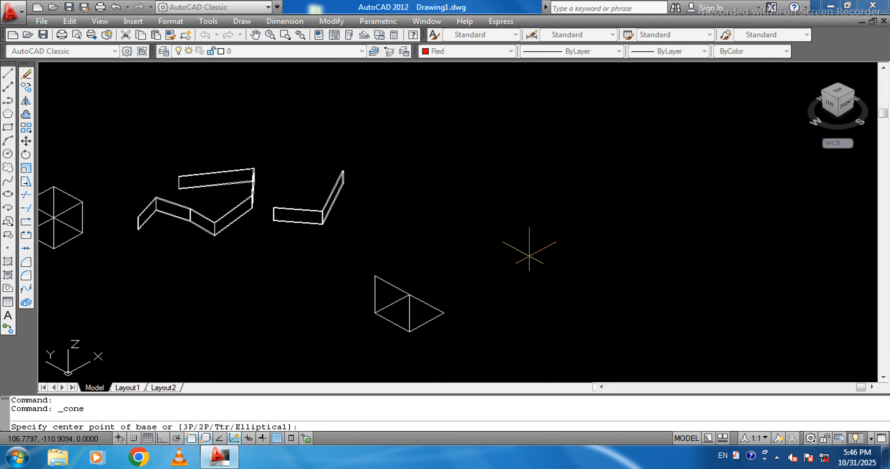
click(529, 255)
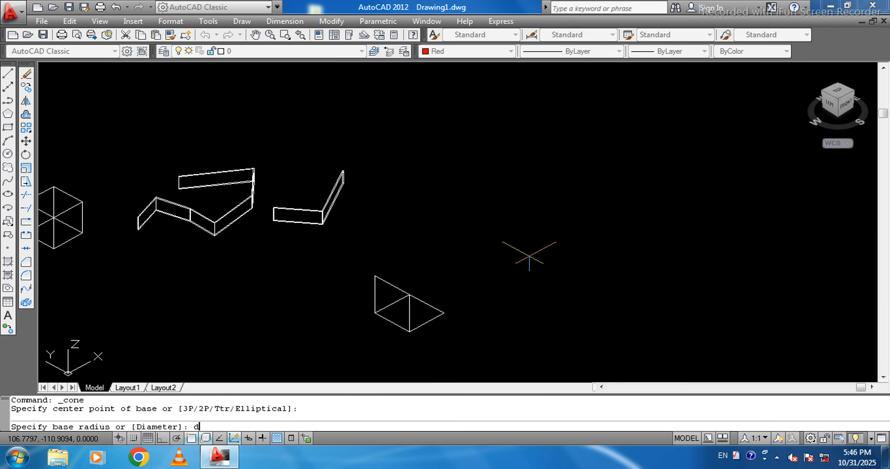
key(Return)
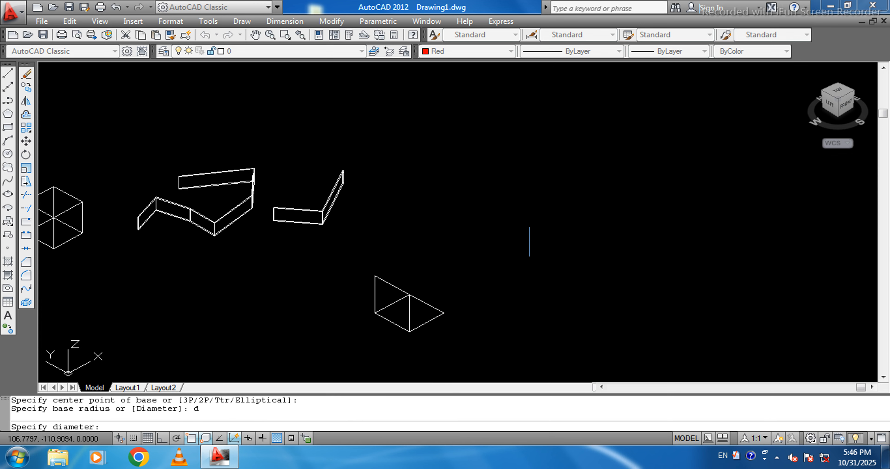
text(5)
key(Return)
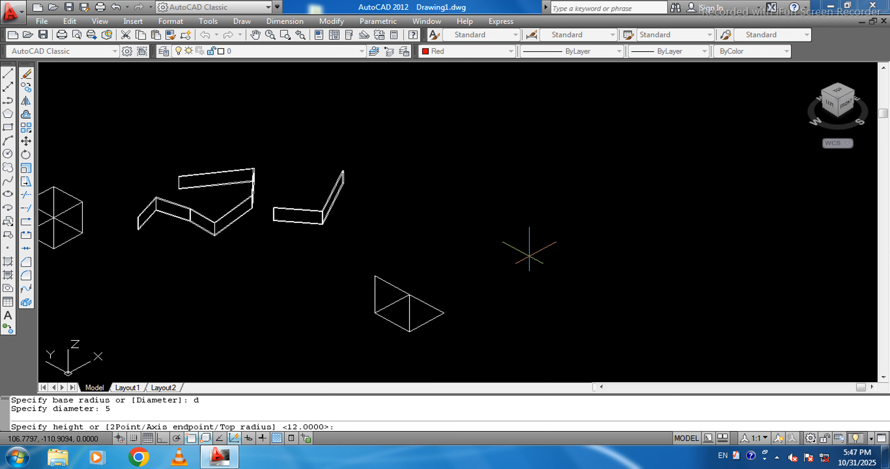
text(10)
key(Return)
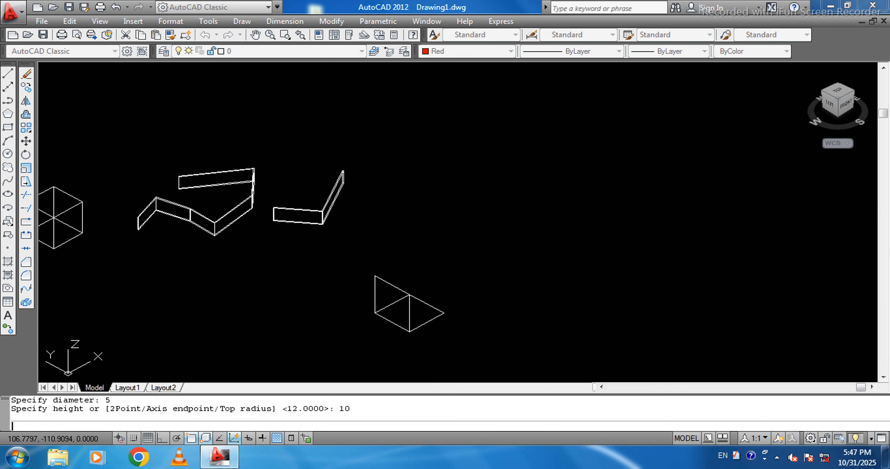
Display the cone in the Realistic visual style.
scroll(512, 257, up, 5)
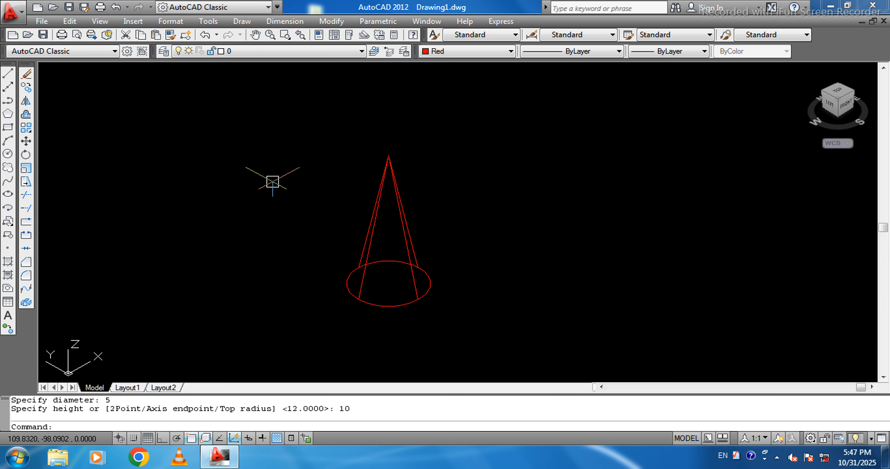
click(96, 23)
mouse_move(239, 290)
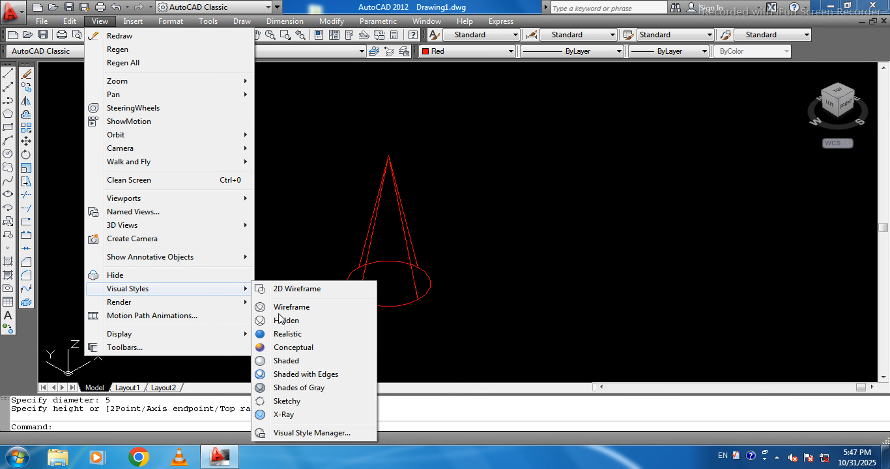
click(289, 334)
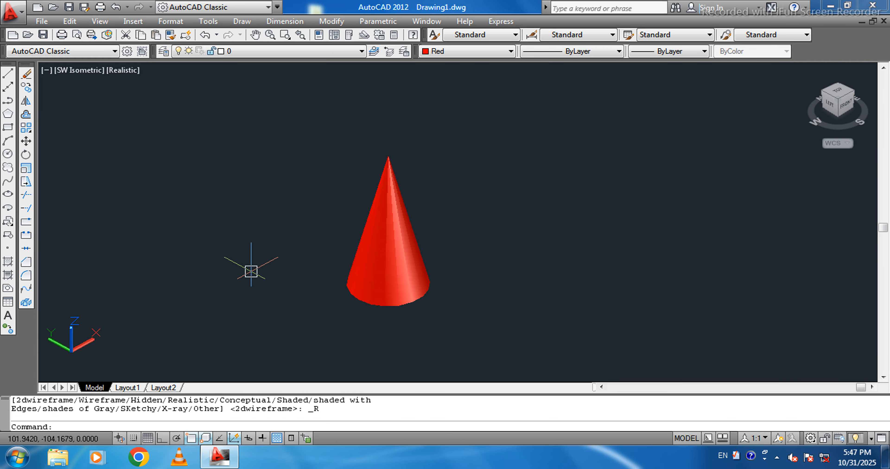
Examine the shaded cone together with the wedge, polysolids, cube and box.
scroll(423, 307, down, 3)
middle_drag(423, 308, 584, 248)
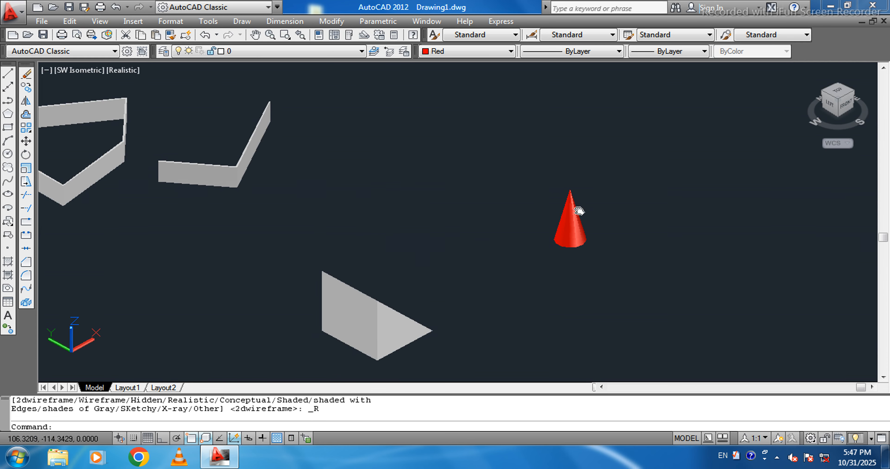
scroll(532, 232, down, 3)
middle_drag(532, 233, 404, 288)
scroll(403, 288, up, 2)
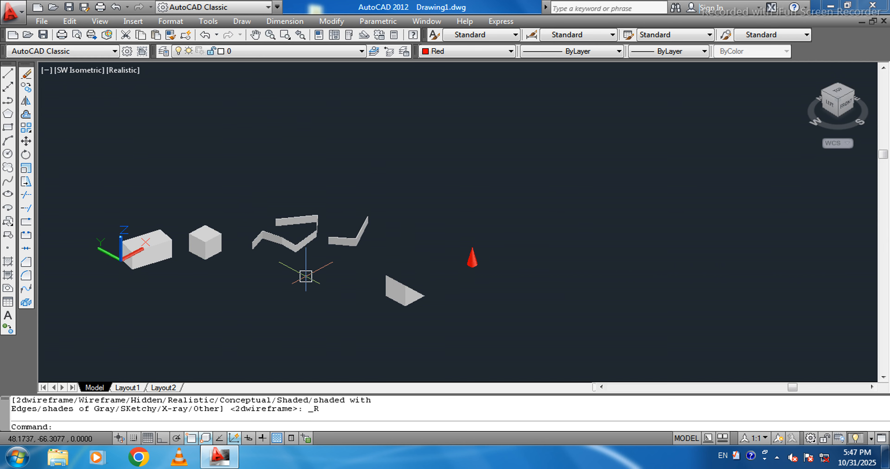
scroll(447, 292, up, 3)
middle_drag(447, 292, 338, 307)
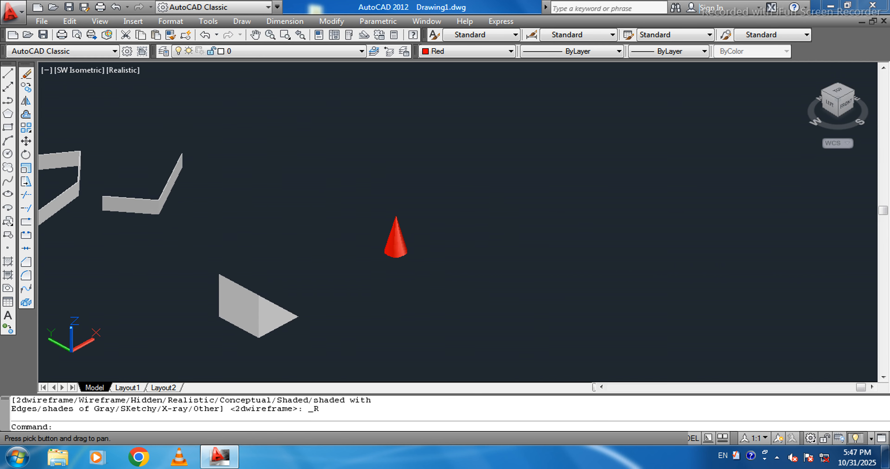
scroll(407, 268, up, 2)
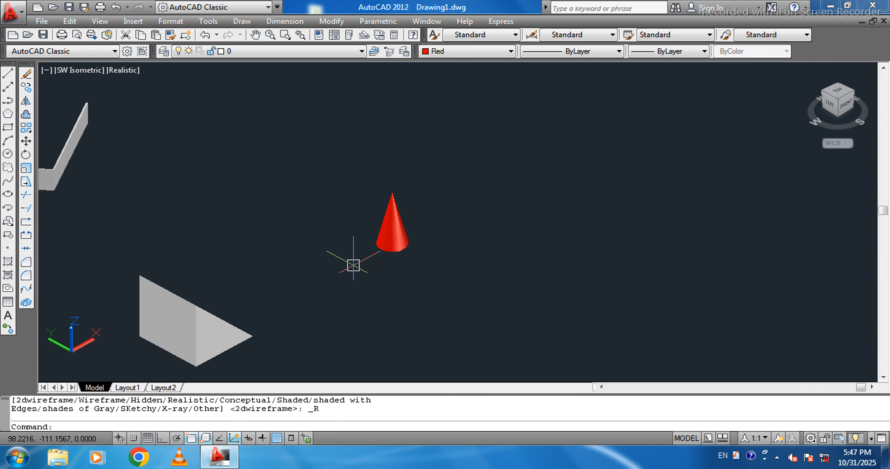
Switch the model's visual style to Wireframe.
click(100, 21)
mouse_move(152, 294)
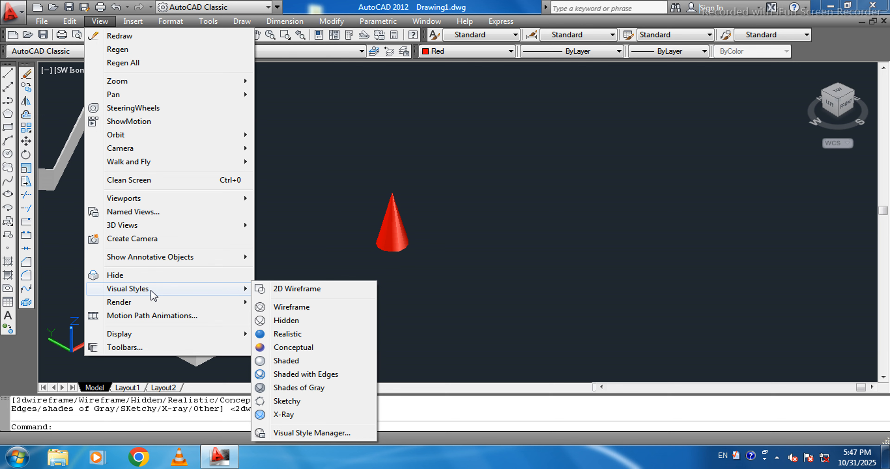
click(286, 308)
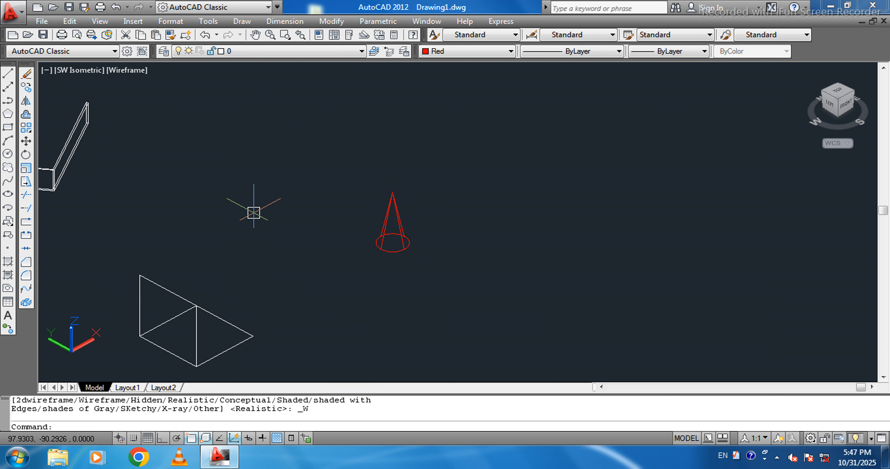
click(246, 23)
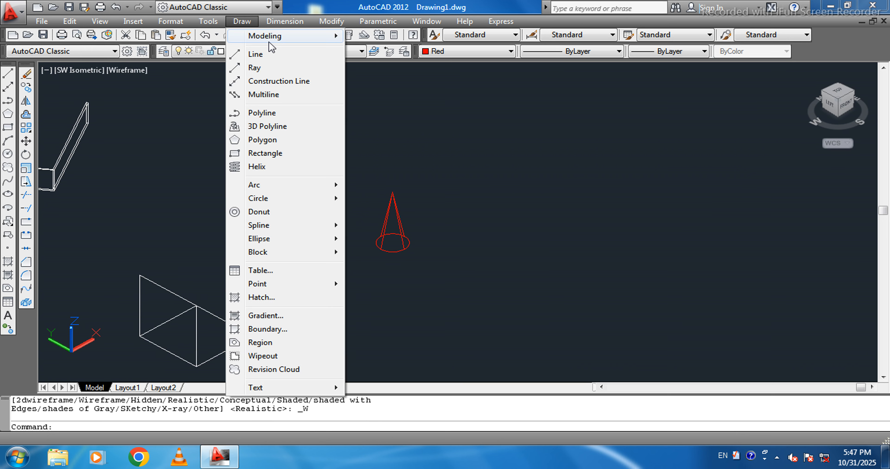
mouse_move(269, 41)
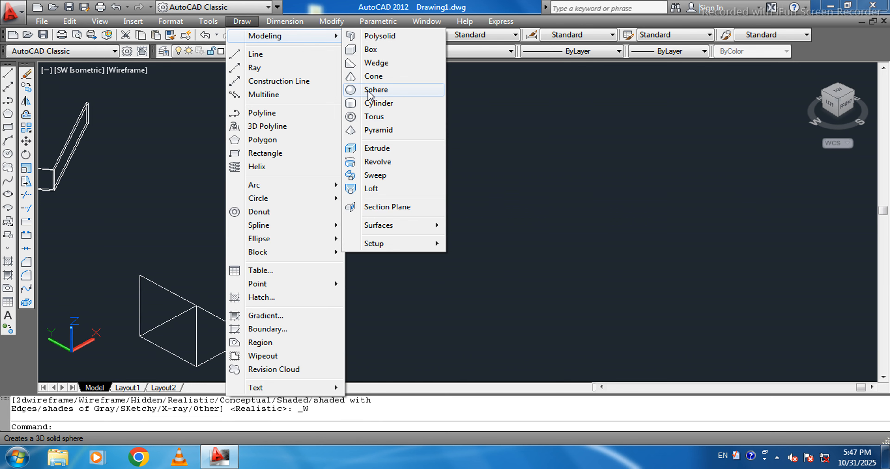
click(374, 116)
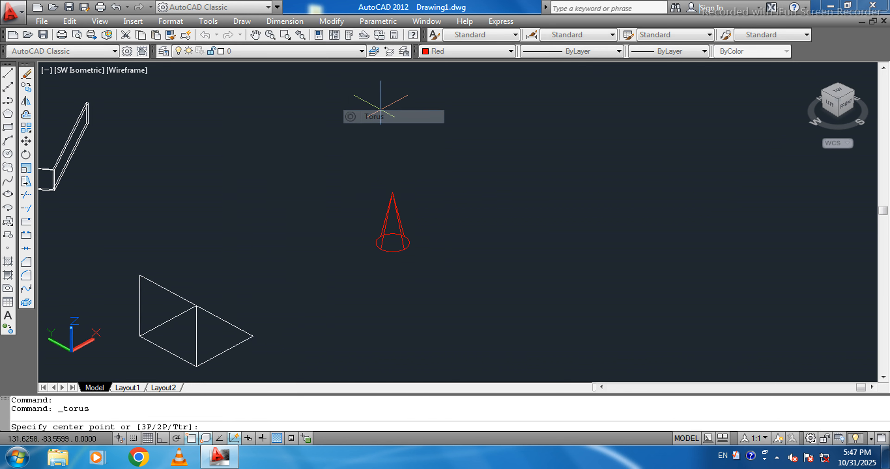
Create a solid sphere with a radius of 5 beyond the cone, on the side away from the wedge.
click(250, 24)
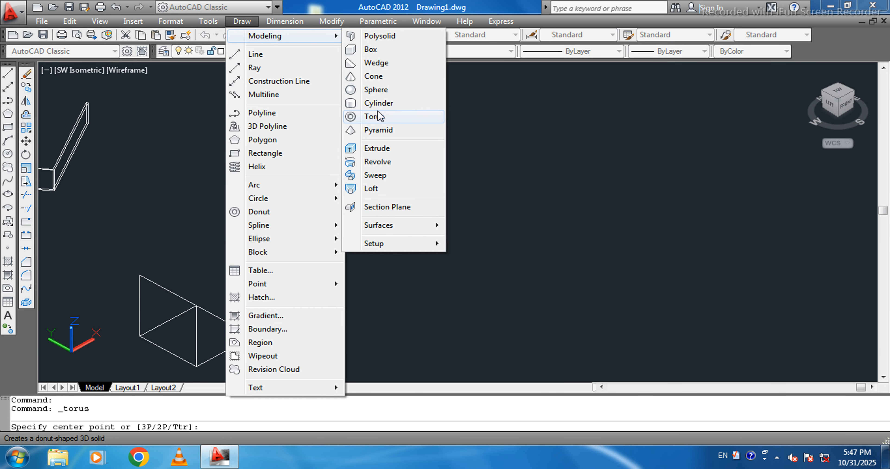
click(376, 90)
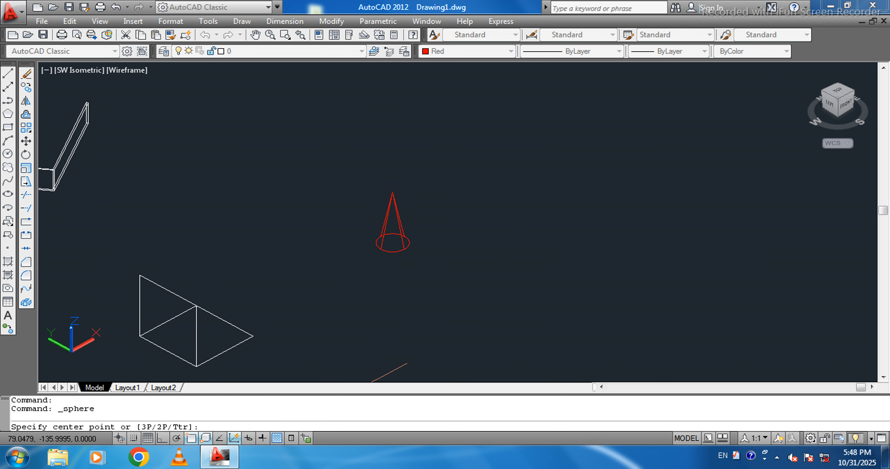
click(576, 248)
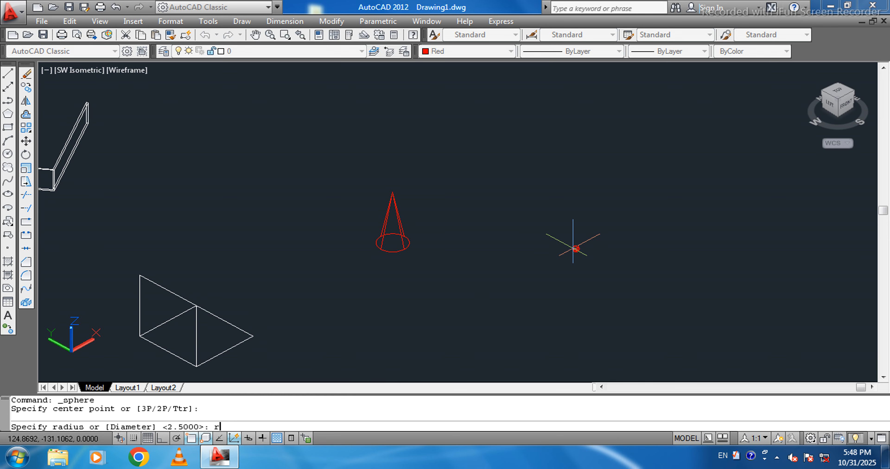
key(Return)
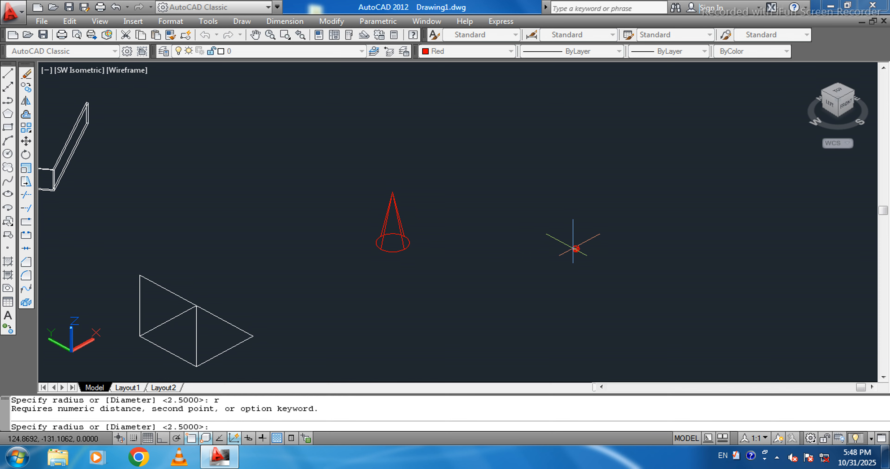
key(Return)
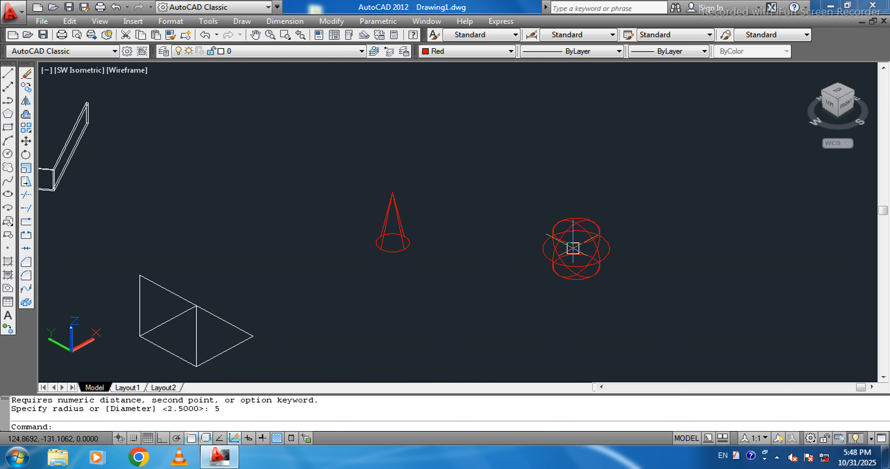
Display the cone and the sphere up close in the Realistic visual style.
scroll(556, 254, up, 3)
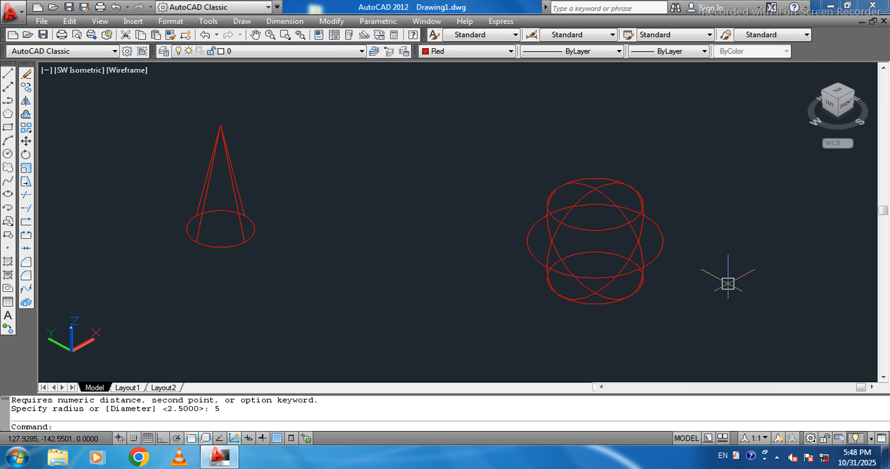
click(98, 21)
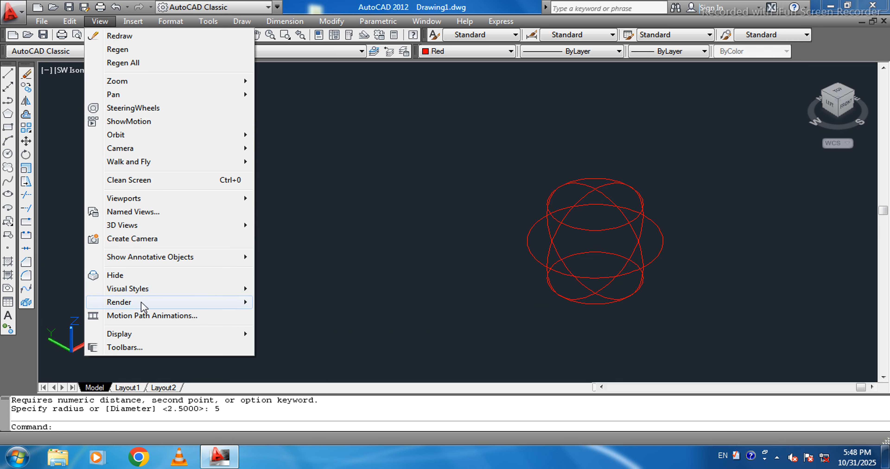
mouse_move(140, 292)
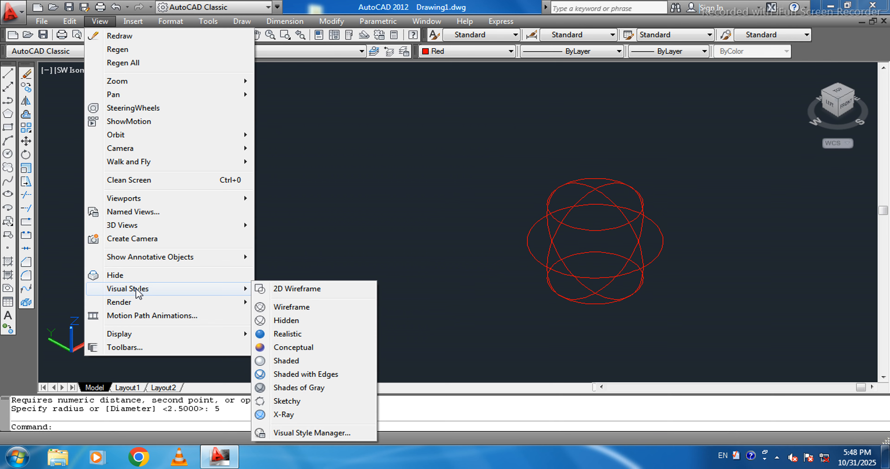
click(287, 335)
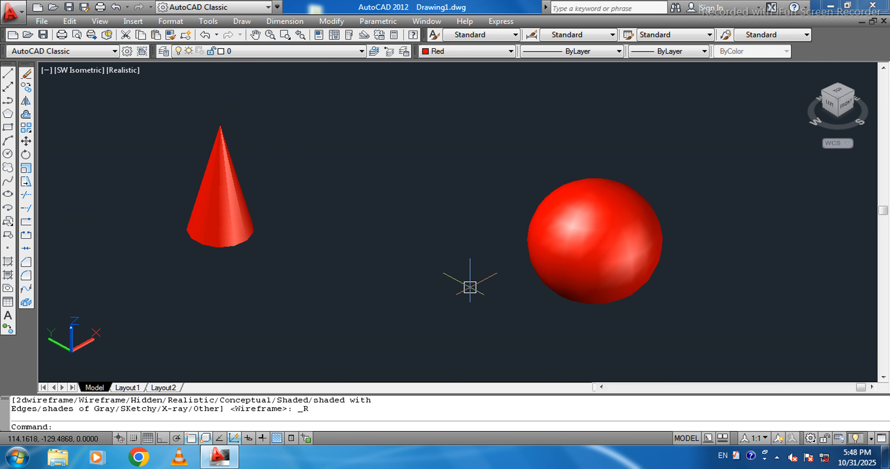
Switch the cone and sphere to the Wireframe visual style and follow it with the Hidden style.
click(100, 21)
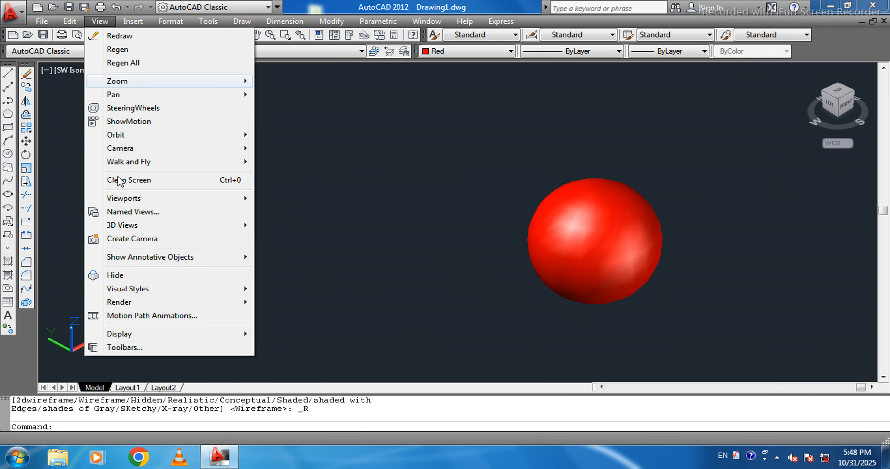
mouse_move(221, 289)
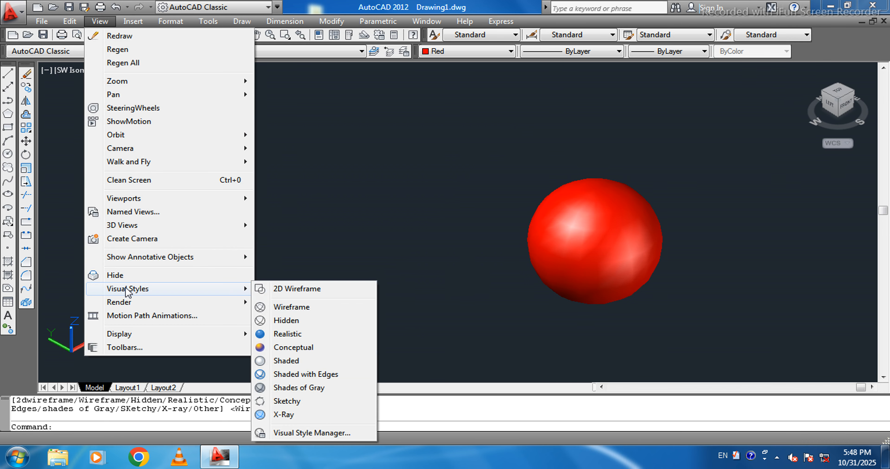
click(307, 309)
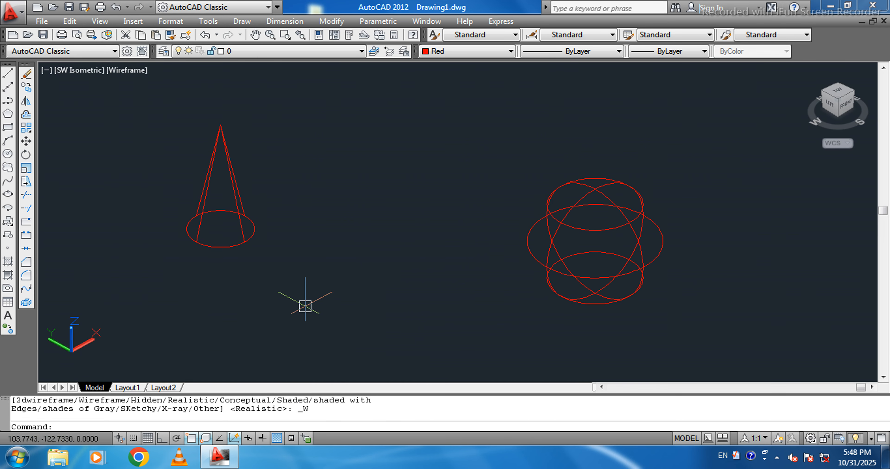
click(100, 21)
mouse_move(242, 291)
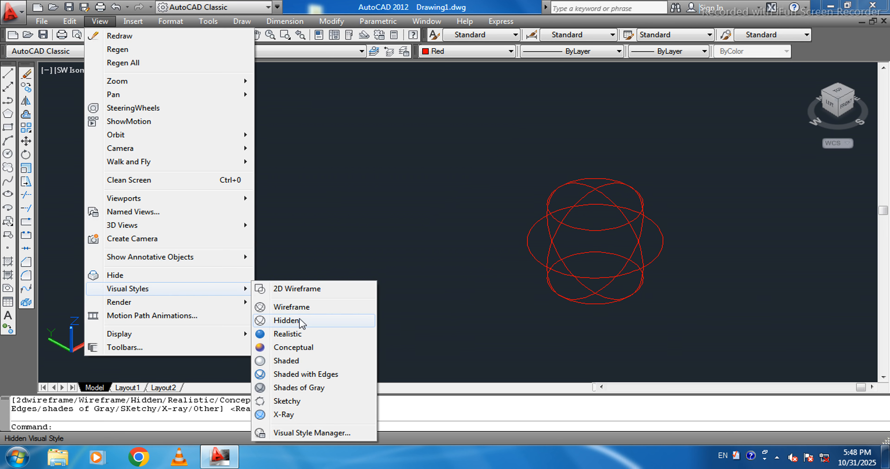
click(286, 323)
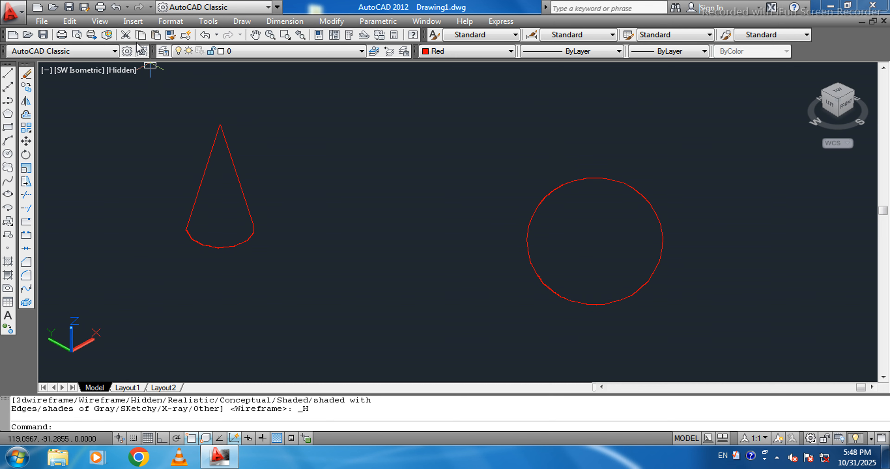
Return the cone and sphere to the Realistic visual style.
click(100, 22)
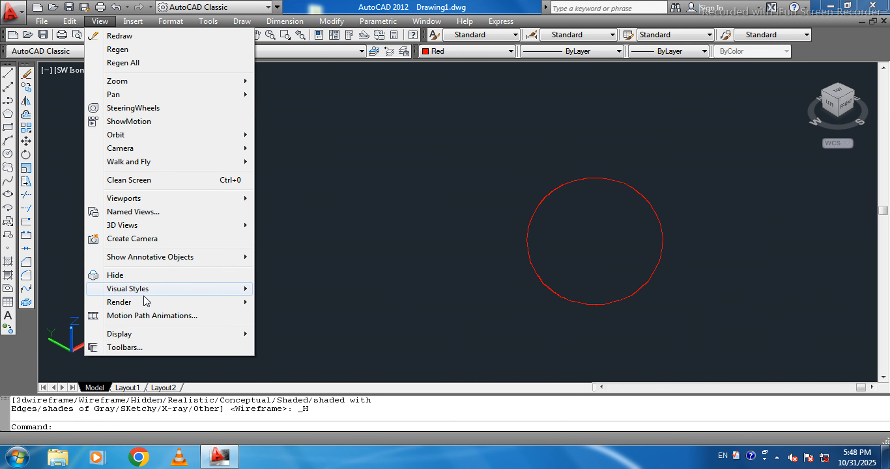
mouse_move(187, 288)
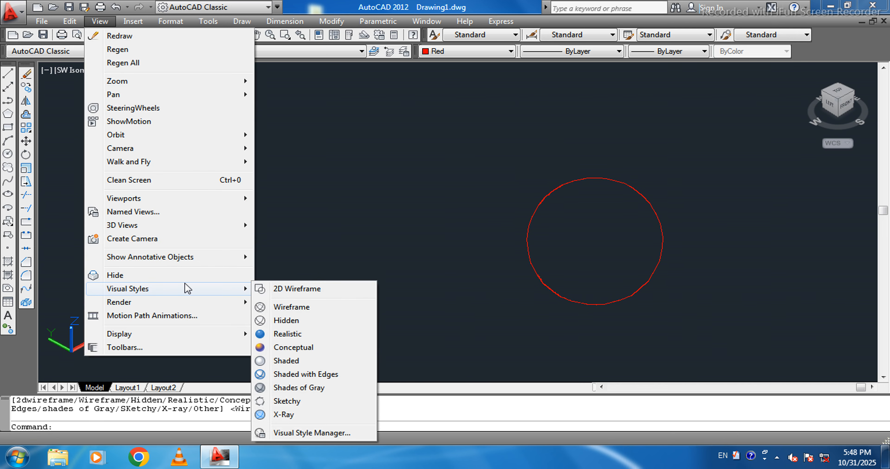
click(296, 334)
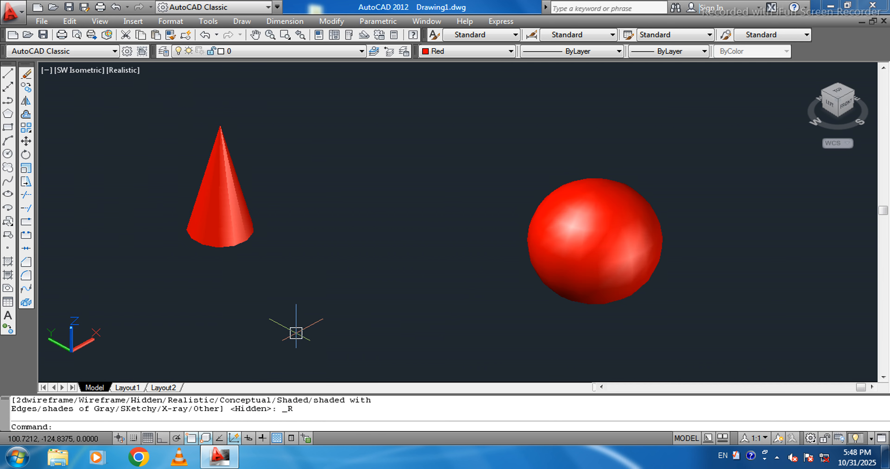
Apply the Conceptual visual style and inspect all the solids, from the box and polysolids to the cone and sphere.
click(100, 22)
mouse_move(240, 292)
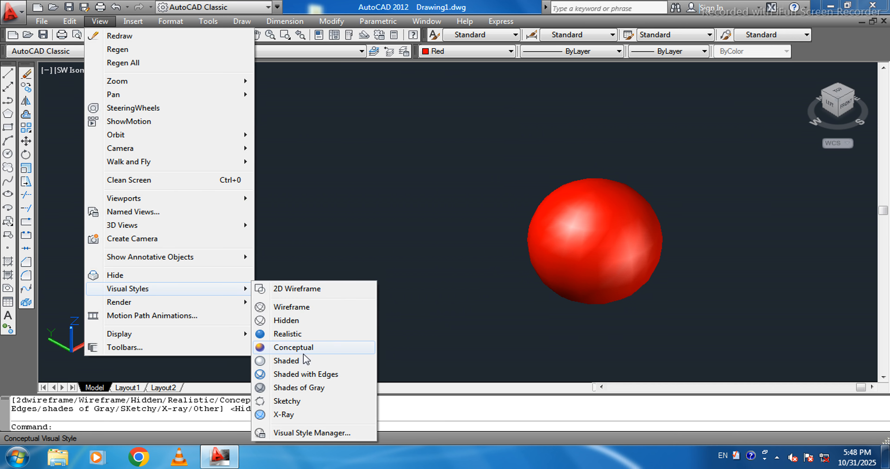
click(306, 349)
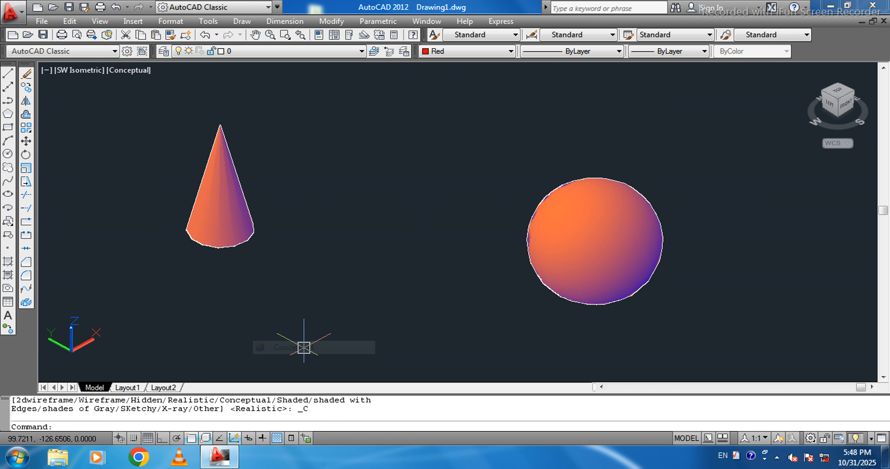
scroll(352, 280, down, 7)
middle_drag(352, 280, 522, 276)
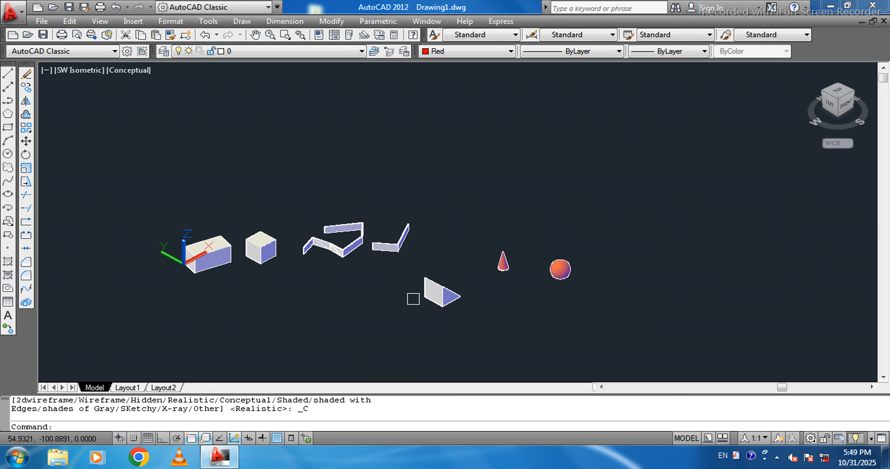
scroll(414, 301, up, 4)
middle_drag(265, 186, 244, 196)
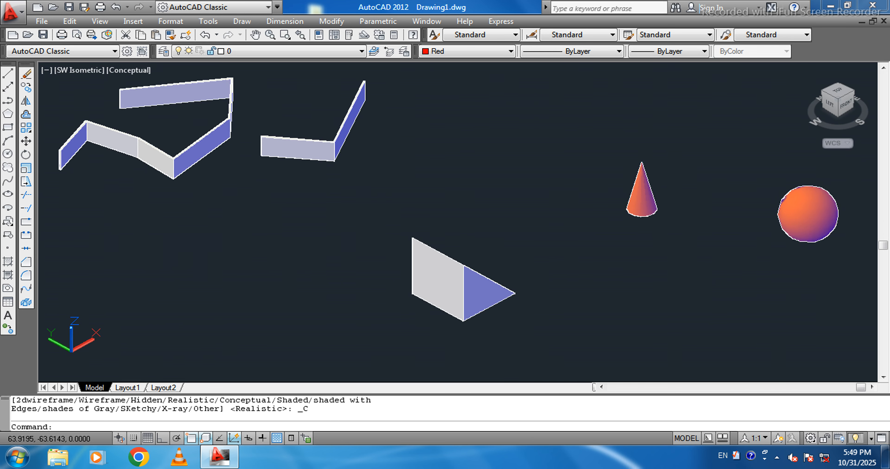
scroll(552, 292, up, 2)
middle_drag(552, 292, 141, 329)
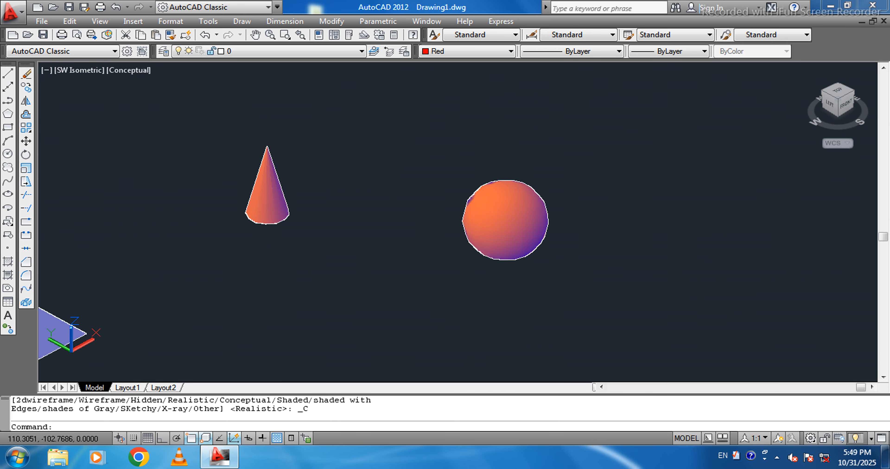
Apply the Shaded visual style and view the whole row of solids.
click(100, 22)
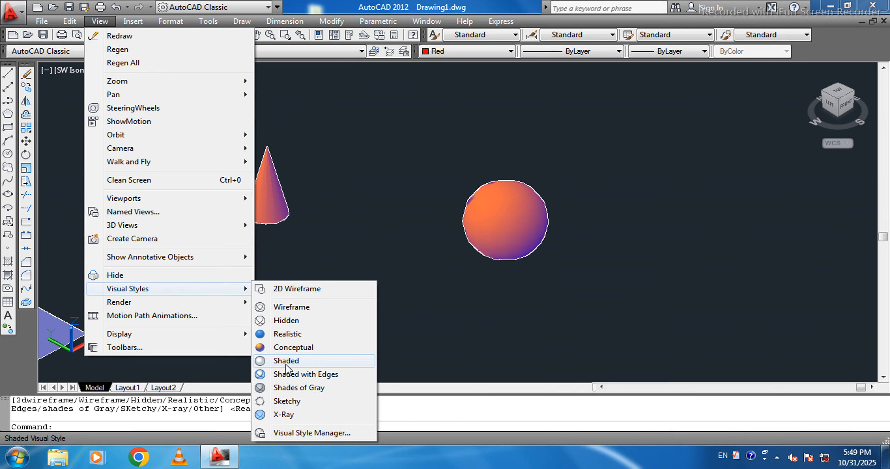
click(286, 366)
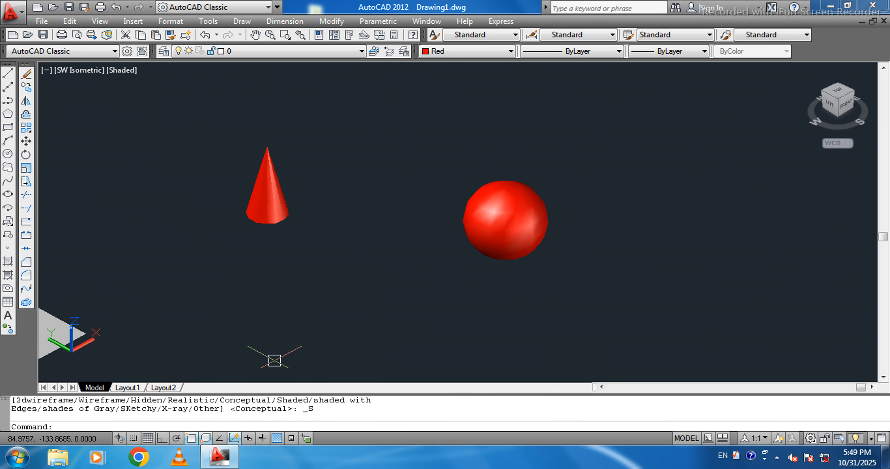
scroll(417, 234, down, 4)
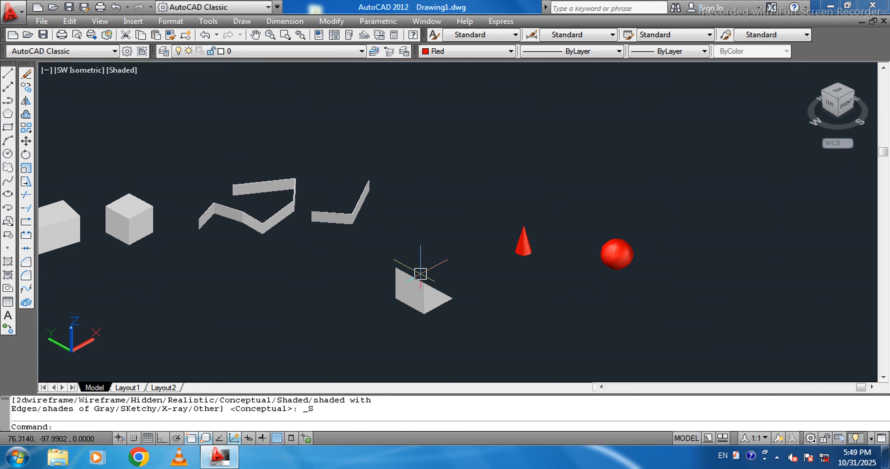
Apply the Shaded with Edges visual style and inspect the edges of the sphere, cone and wedge up close.
click(96, 22)
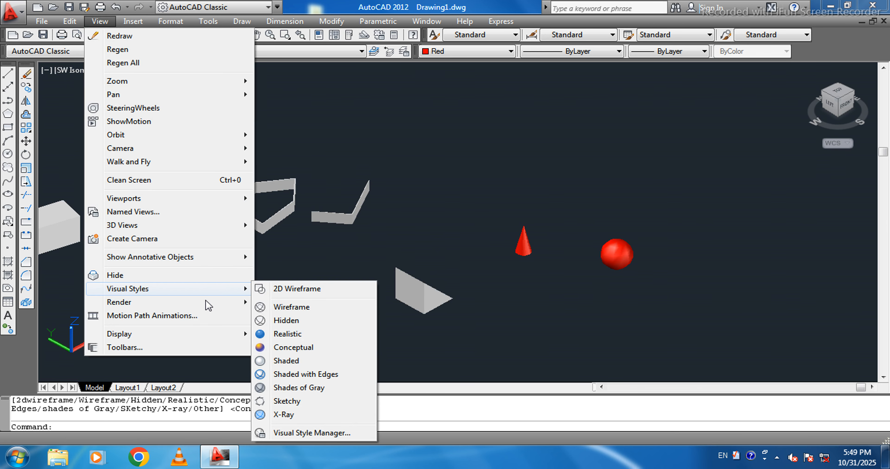
click(316, 376)
scroll(613, 237, up, 5)
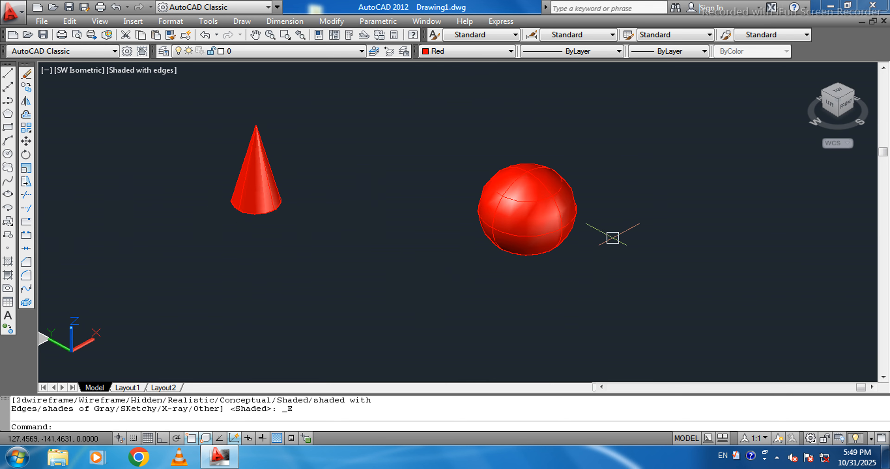
scroll(613, 237, up, 3)
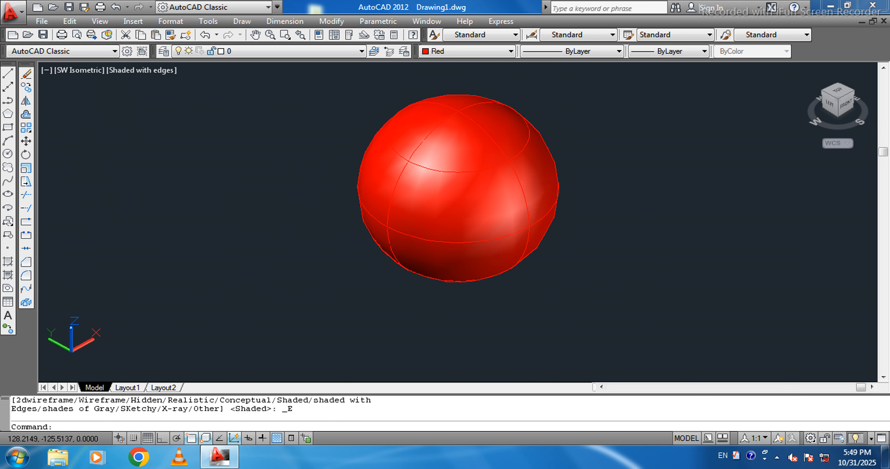
scroll(587, 214, down, 5)
scroll(242, 296, up, 3)
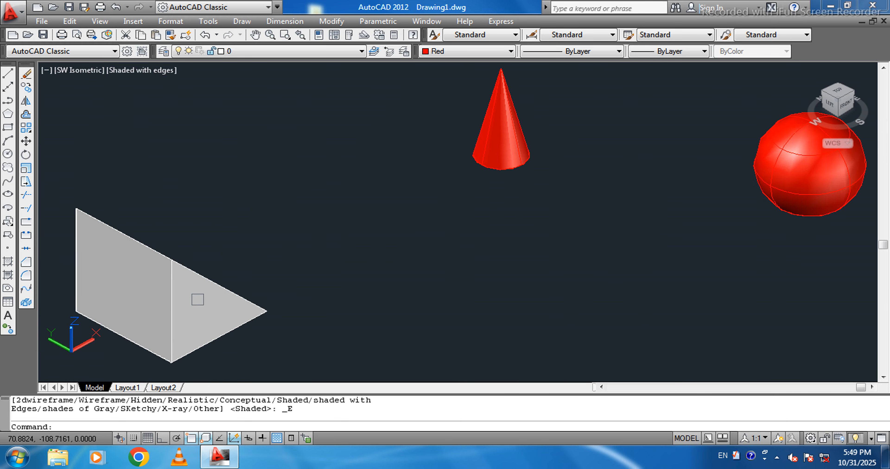
middle_drag(195, 301, 433, 256)
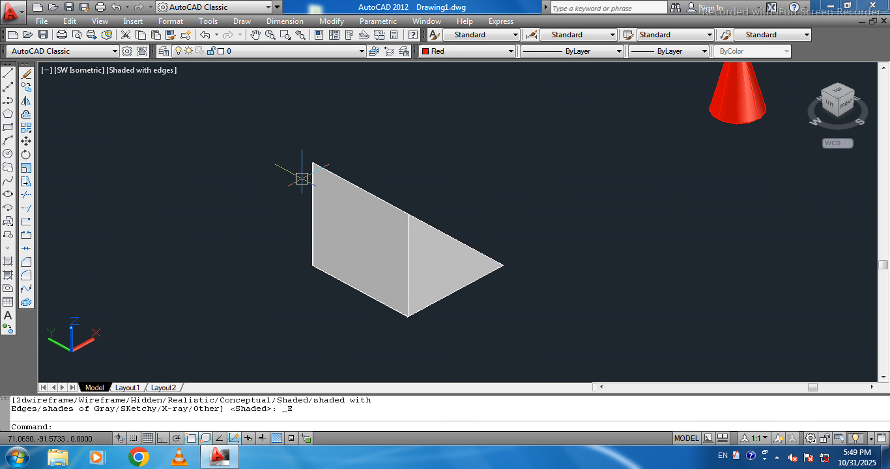
Apply the Shades of Gray visual style and inspect the polysolid walls up close.
click(100, 21)
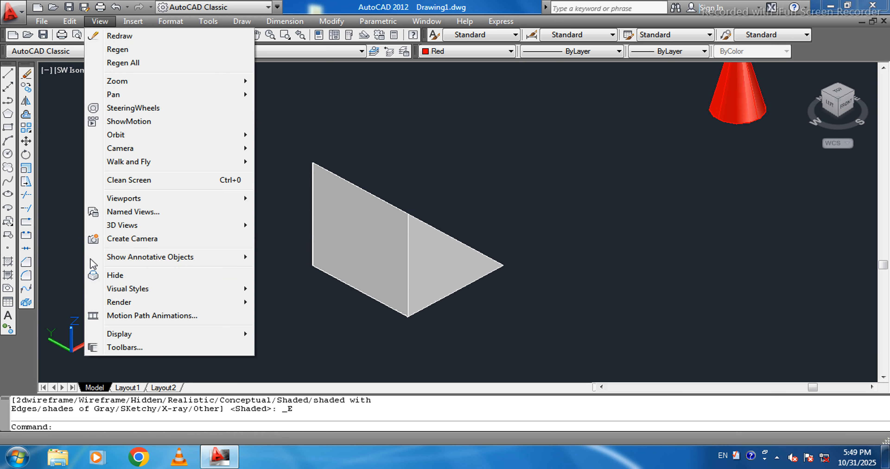
mouse_move(131, 292)
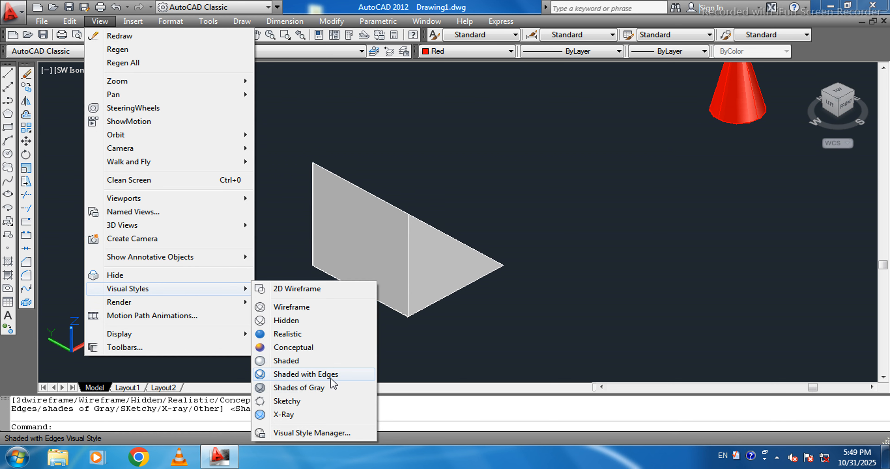
click(307, 390)
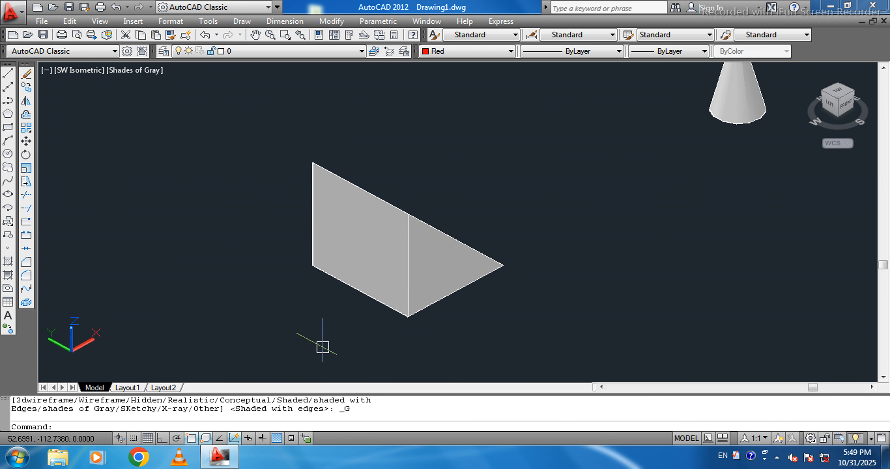
scroll(392, 227, down, 5)
scroll(327, 206, up, 3)
scroll(325, 211, up, 4)
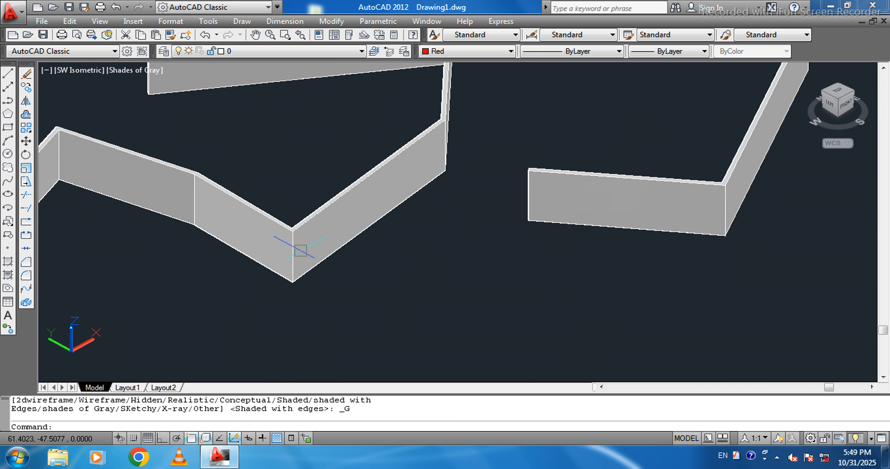
Apply the Sketchy visual style and inspect the line work of the polysolids and the wedge.
click(100, 21)
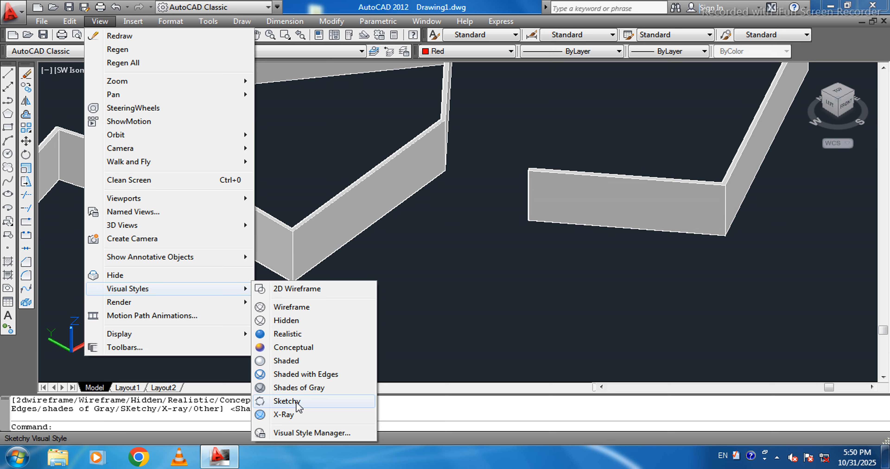
click(286, 401)
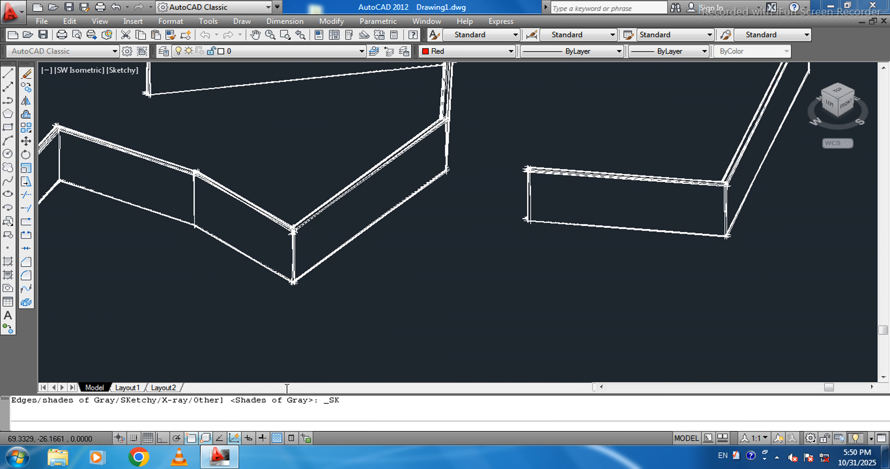
scroll(258, 257, down, 3)
middle_drag(257, 259, 180, 211)
scroll(190, 215, down, 4)
middle_drag(248, 220, 260, 222)
scroll(309, 266, up, 3)
scroll(340, 285, up, 5)
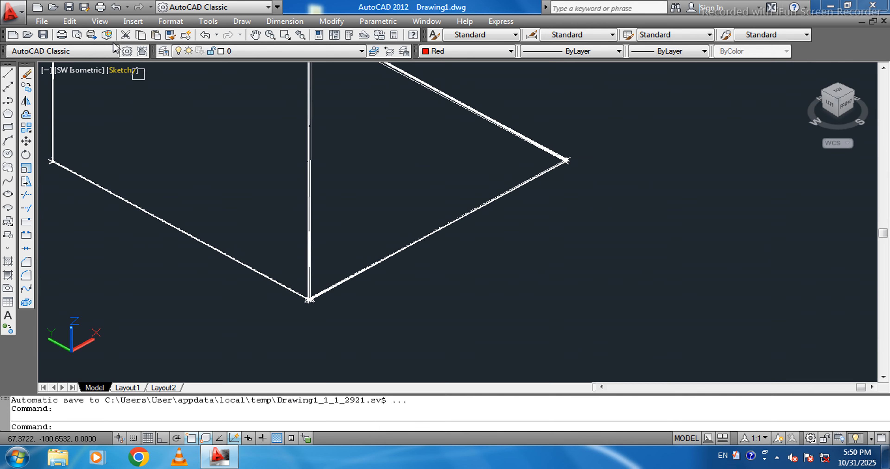
Apply the X-Ray visual style and examine the box and cube through their transparent faces.
click(100, 21)
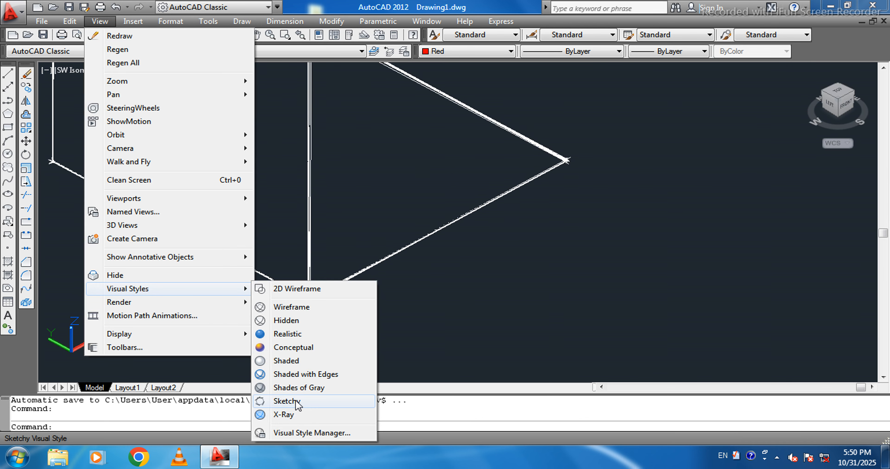
click(288, 417)
scroll(244, 282, down, 3)
middle_drag(244, 282, 458, 339)
scroll(458, 339, down, 3)
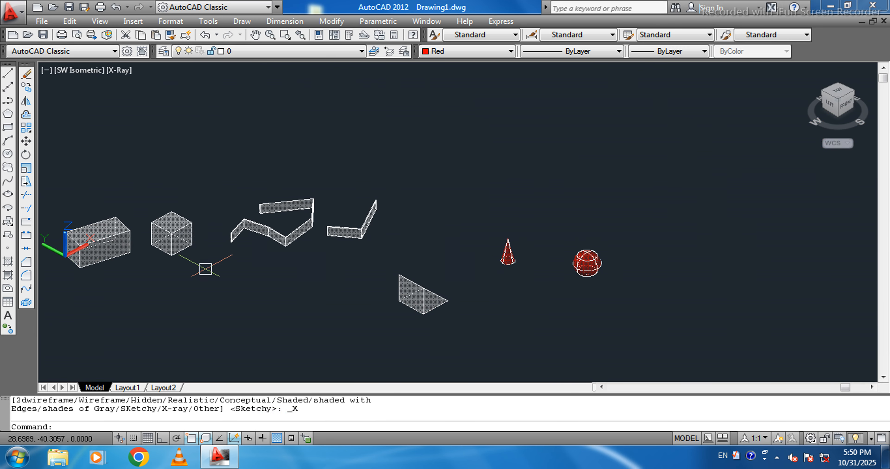
scroll(147, 237, up, 4)
scroll(269, 272, up, 2)
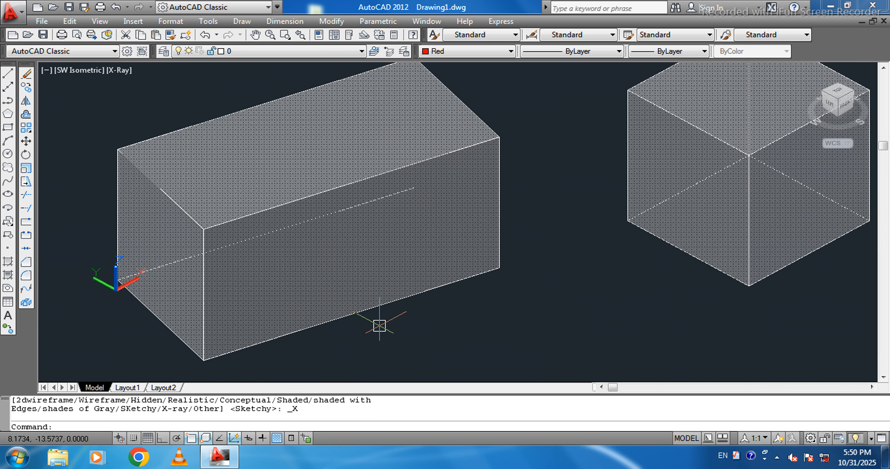
scroll(379, 326, up, 2)
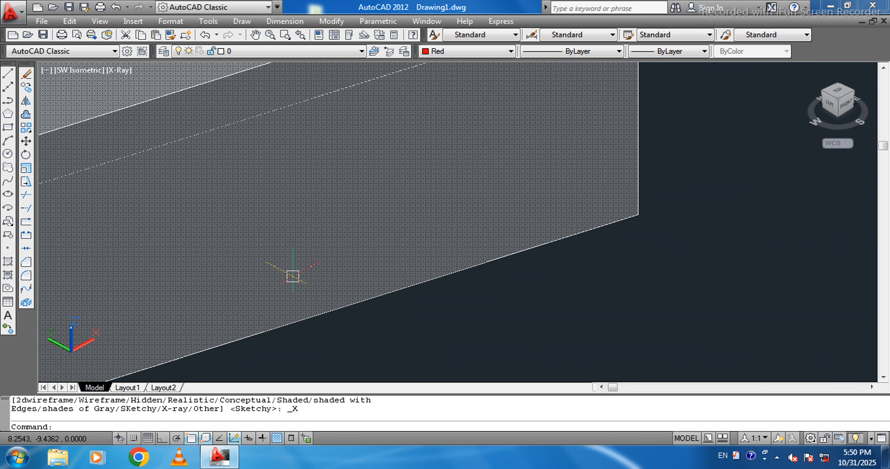
scroll(233, 215, down, 2)
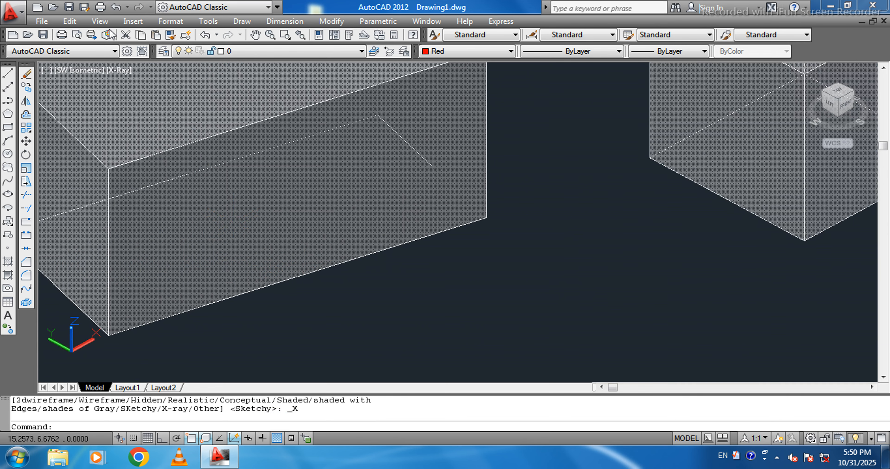
Regenerate the model with the Hide command and inspect the whole row of solids without hidden lines.
click(99, 21)
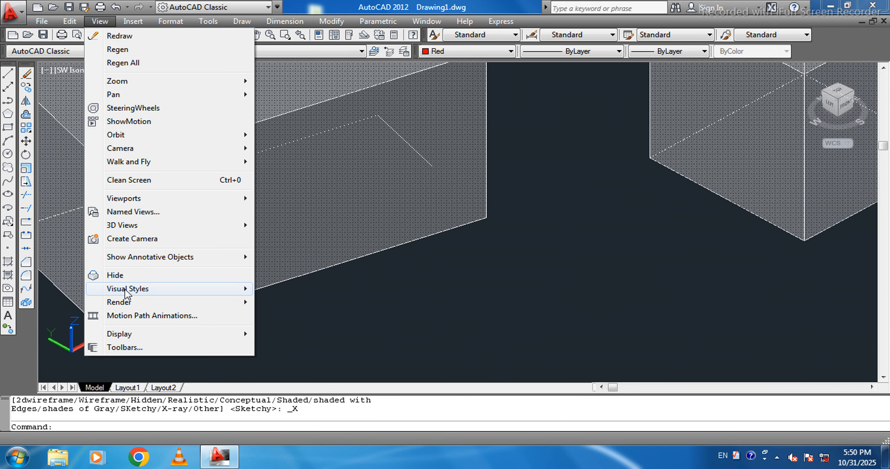
mouse_move(127, 293)
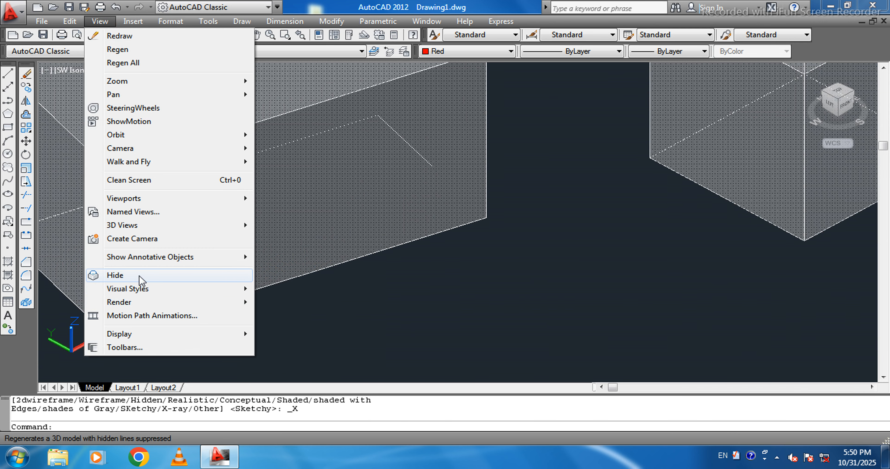
click(154, 275)
scroll(371, 268, down, 5)
scroll(260, 275, up, 3)
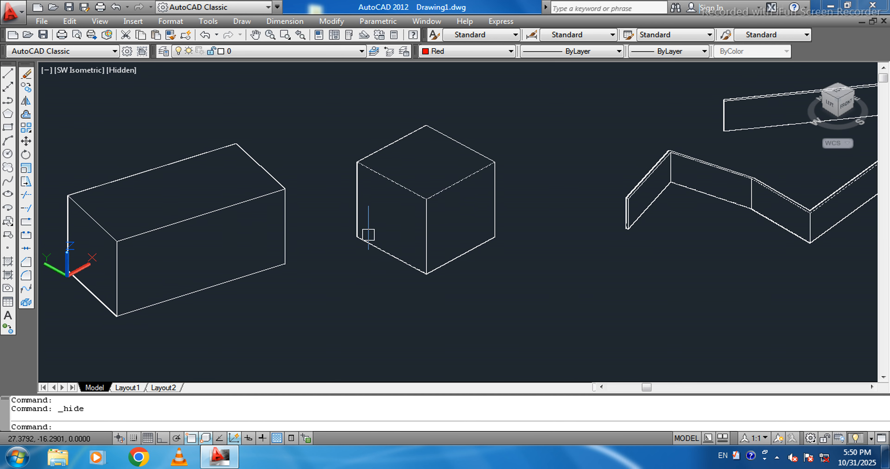
scroll(368, 235, down, 5)
middle_drag(361, 237, 215, 234)
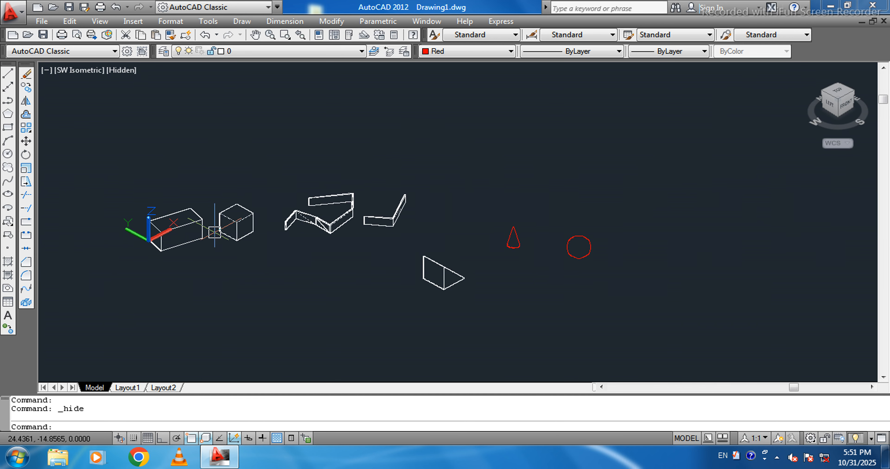
Apply the Realistic visual style and bring the cone and sphere into close view.
click(100, 21)
mouse_move(233, 292)
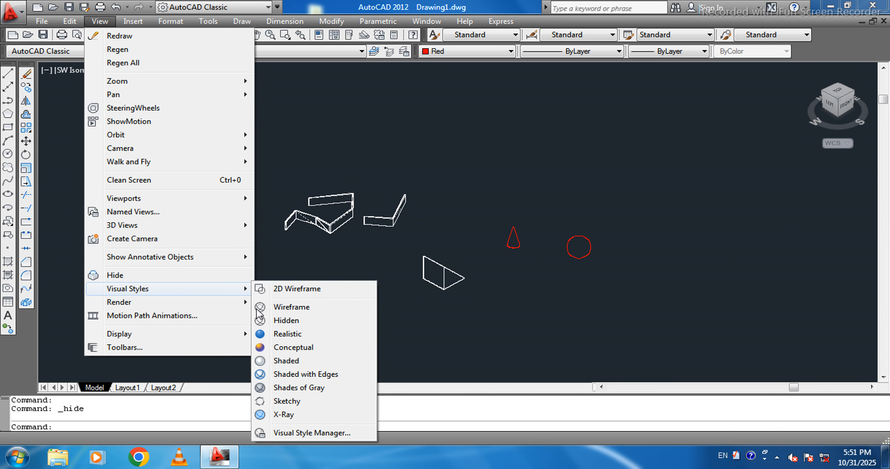
click(288, 337)
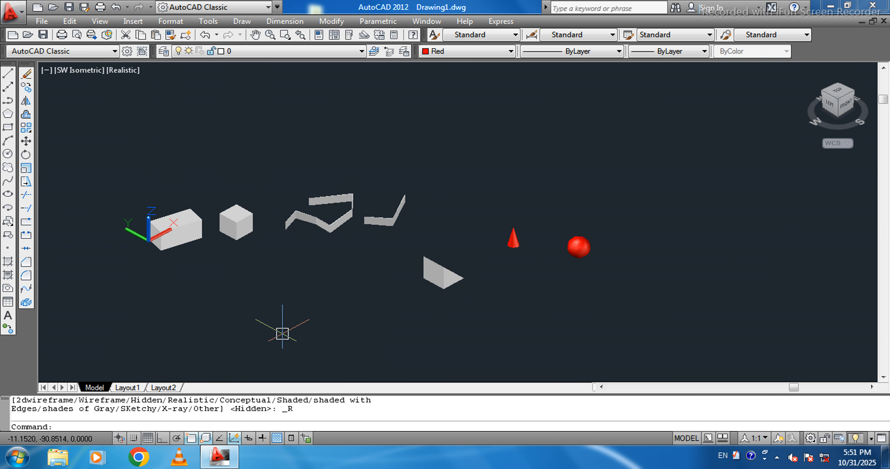
scroll(586, 257, up, 3)
middle_drag(585, 257, 376, 278)
scroll(367, 266, up, 2)
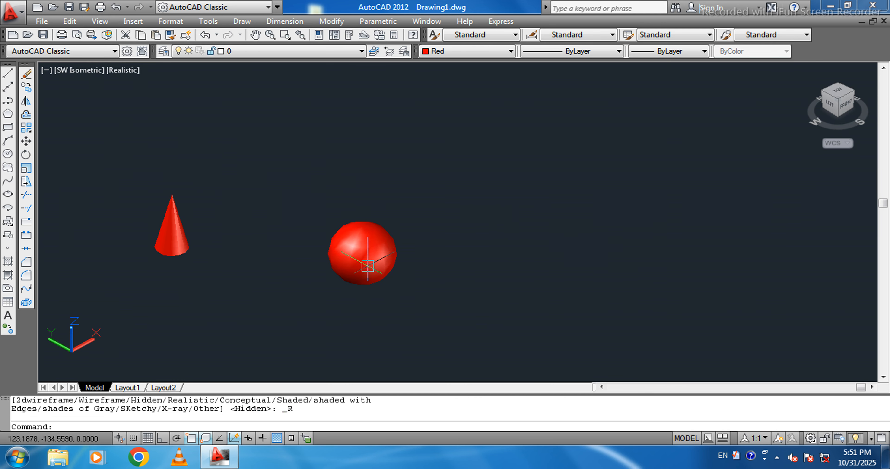
Create a cylinder beyond the sphere with a base radius of 10 and a height of 25.
click(241, 23)
mouse_move(261, 39)
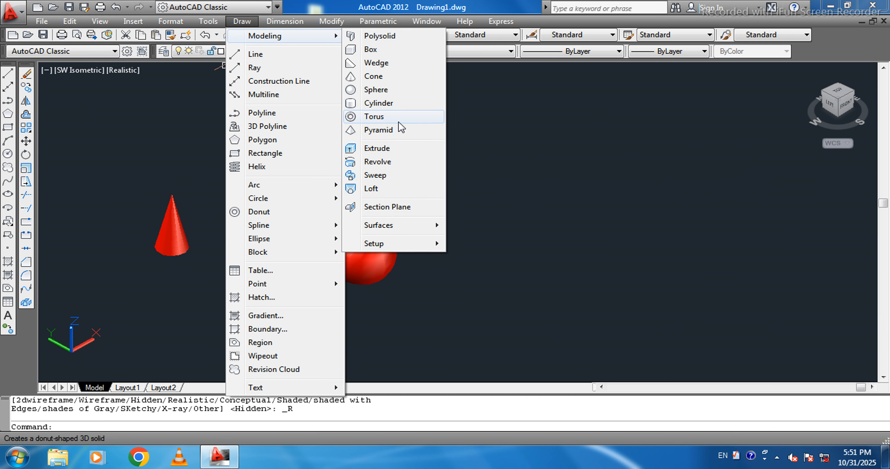
click(381, 108)
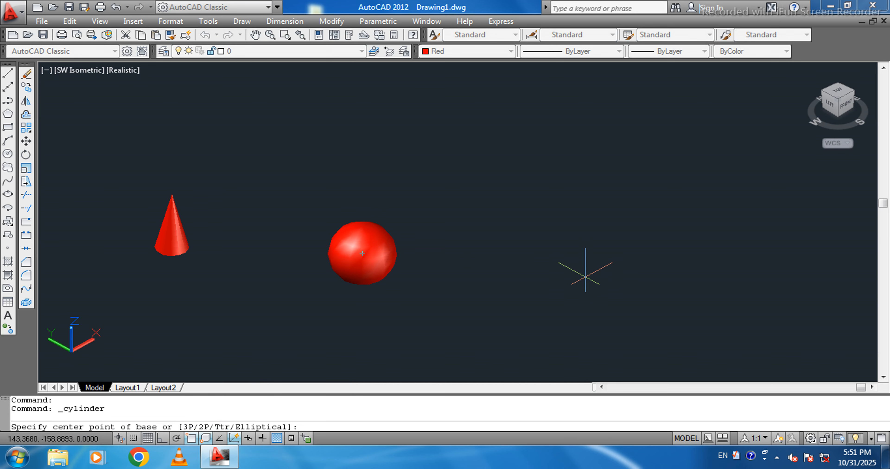
click(585, 277)
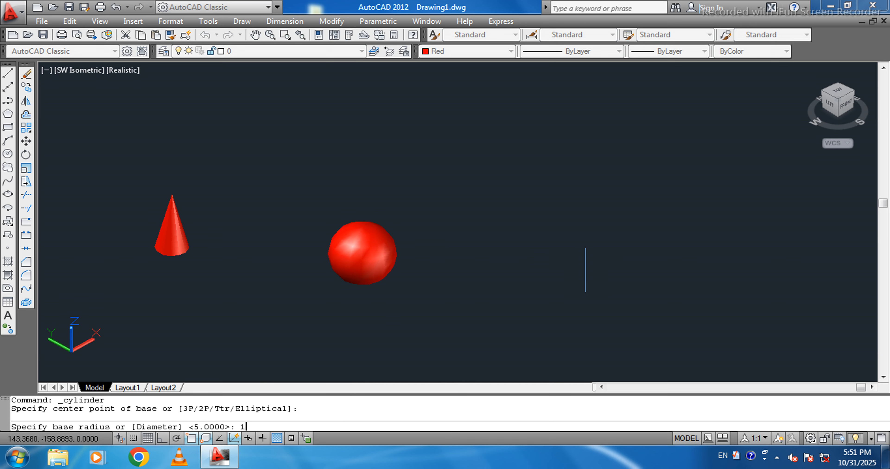
key(Return)
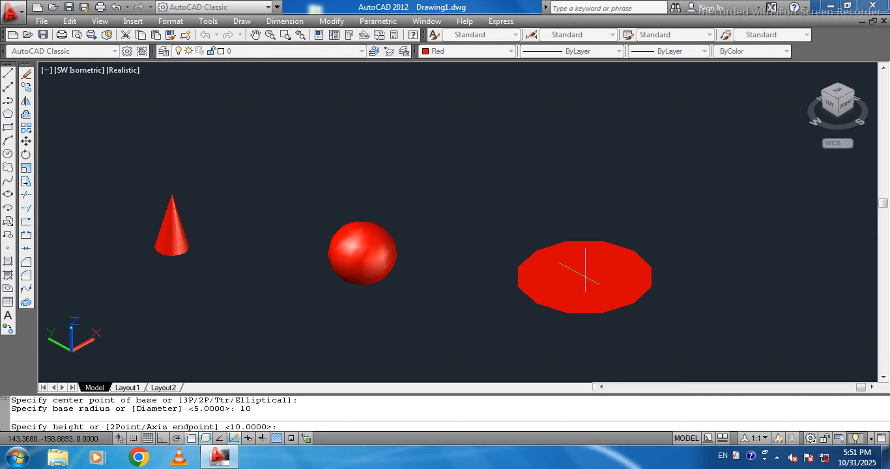
text(25)
key(Return)
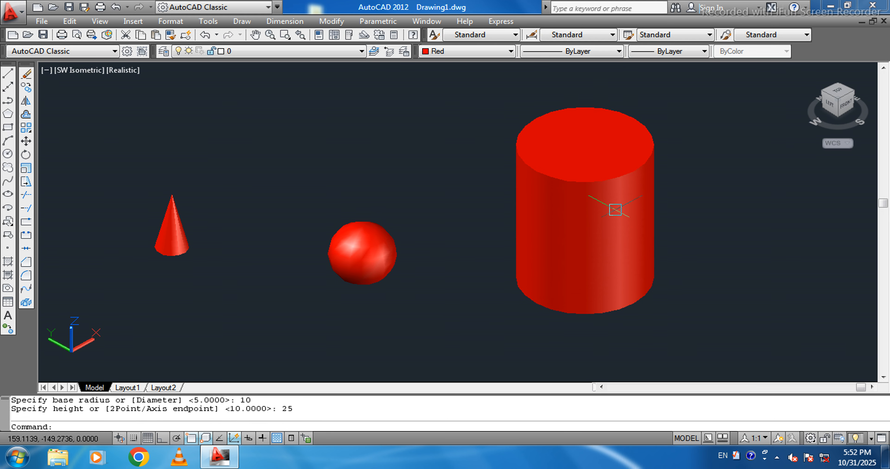
Apply the Wireframe visual style to view the cylinder and sphere, and redraw the display.
middle_drag(632, 247, 502, 261)
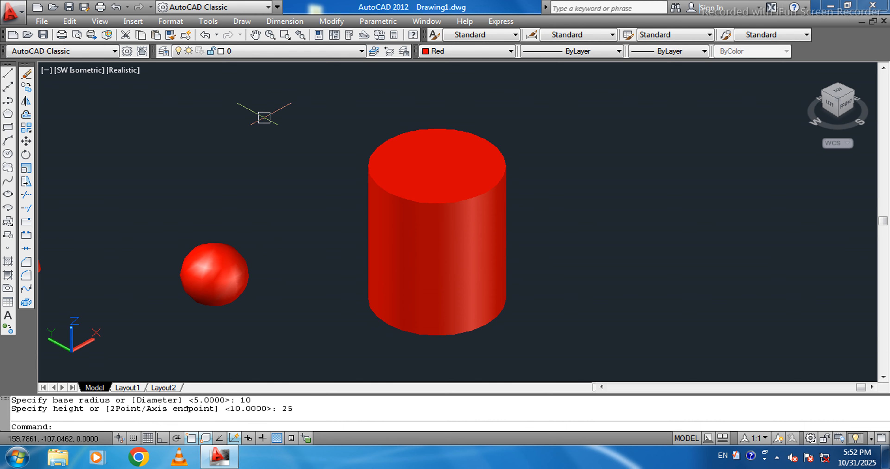
click(100, 21)
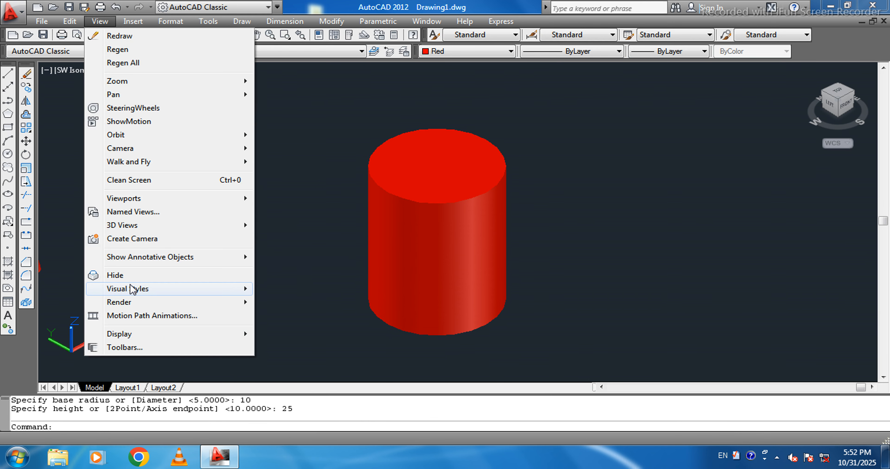
mouse_move(137, 292)
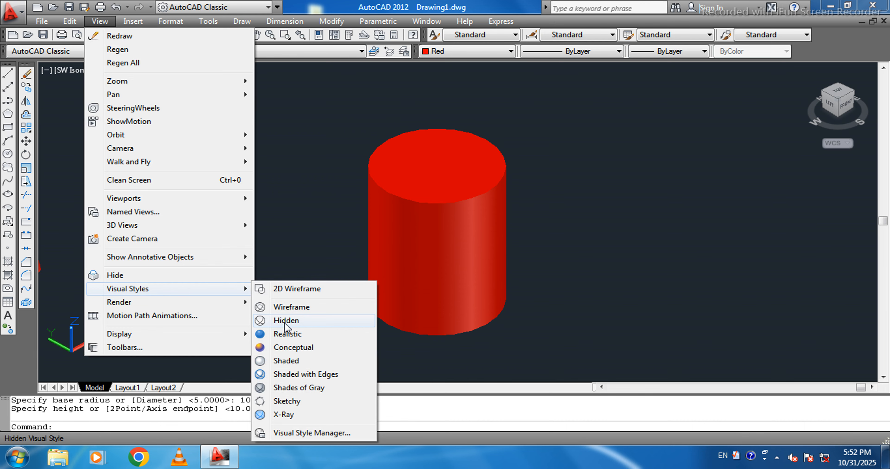
click(292, 307)
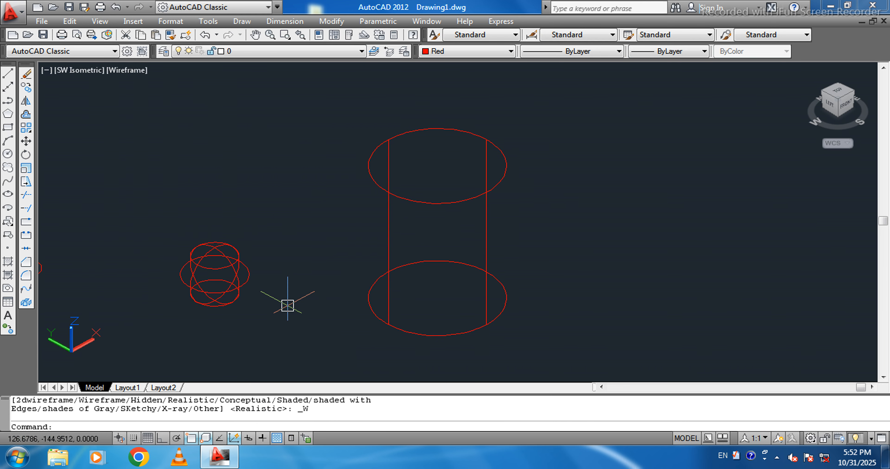
click(100, 21)
click(97, 35)
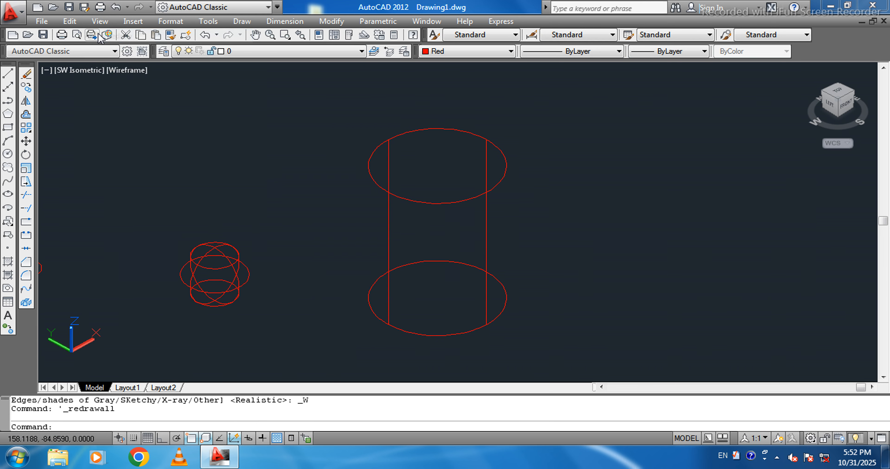
Apply the Conceptual visual style and view the cylinder together with the wedge, cone and sphere.
click(101, 22)
mouse_move(147, 294)
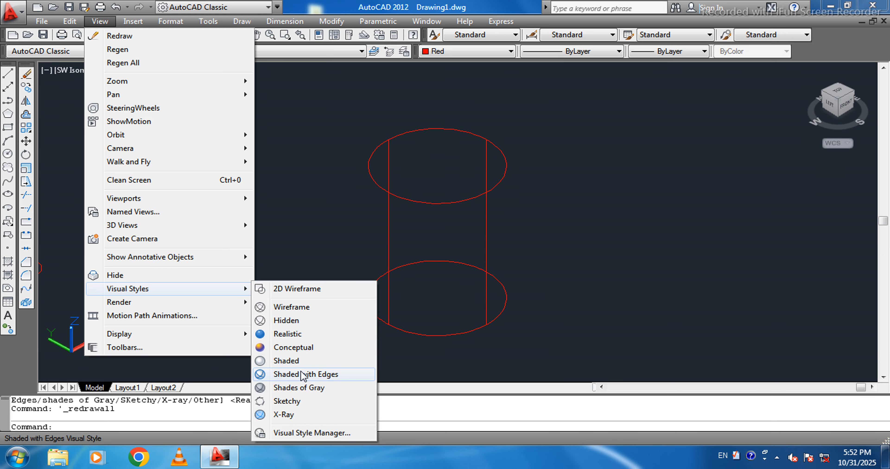
click(296, 348)
scroll(584, 302, down, 3)
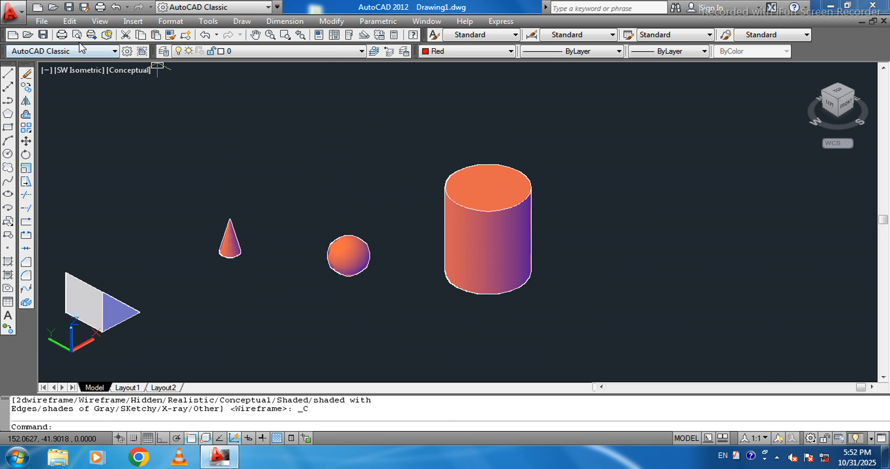
Create a torus beyond the cylinder with a radius of 7 and a tube radius of 2.
click(240, 21)
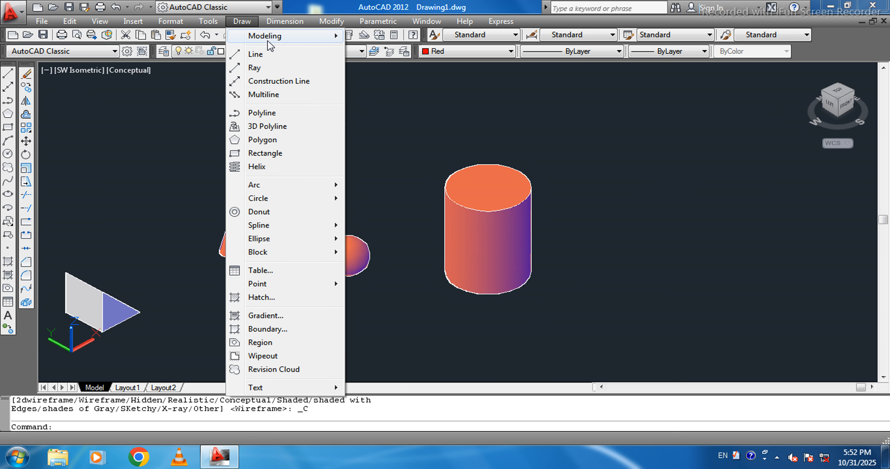
mouse_move(286, 41)
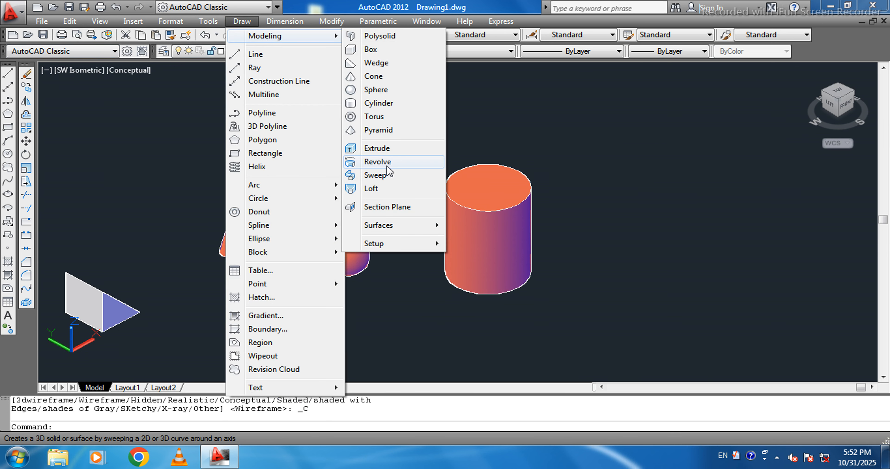
click(375, 118)
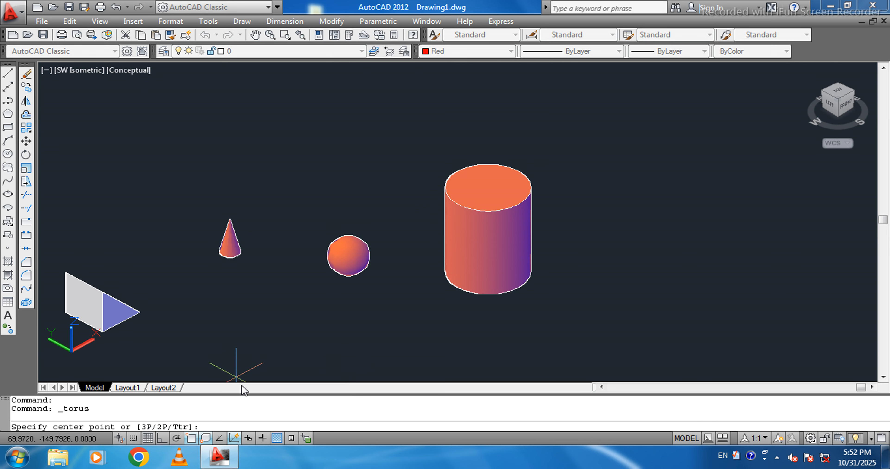
middle_drag(525, 263, 161, 175)
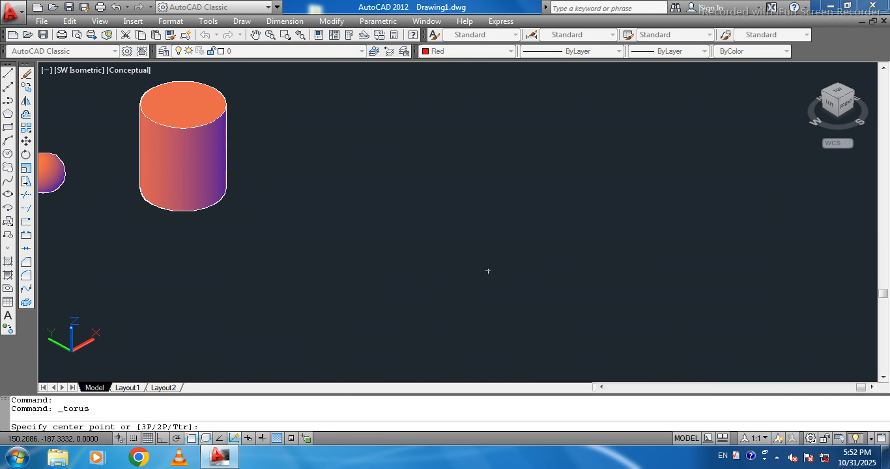
click(397, 253)
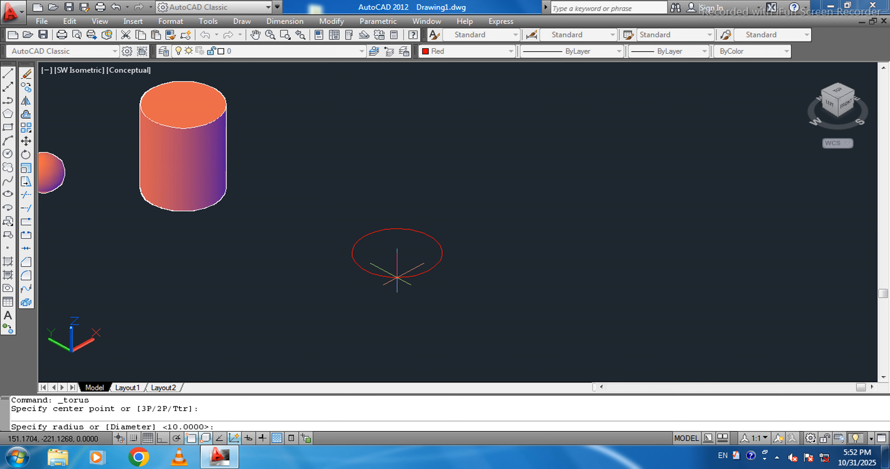
key(Return)
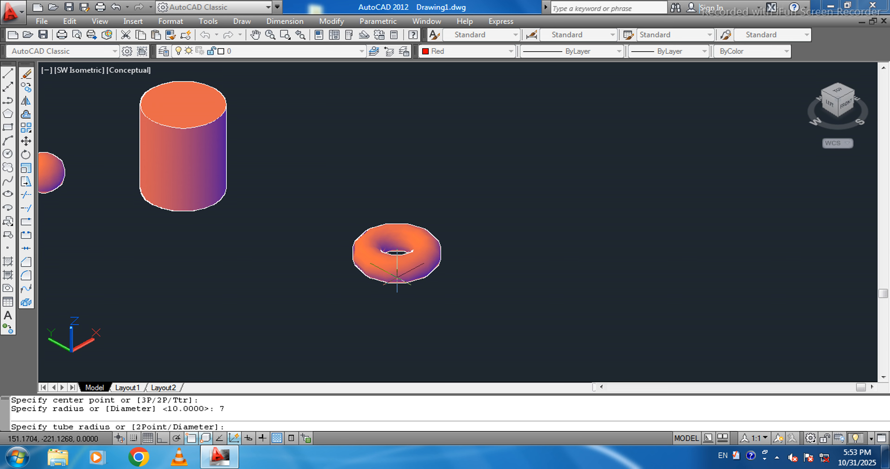
key(Return)
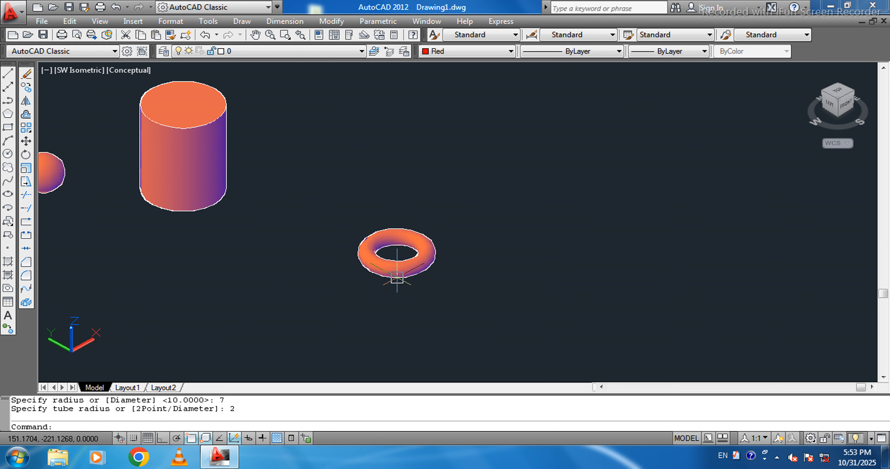
View the torus up close in the Conceptual visual style and switch it to Realistic.
scroll(400, 253, up, 8)
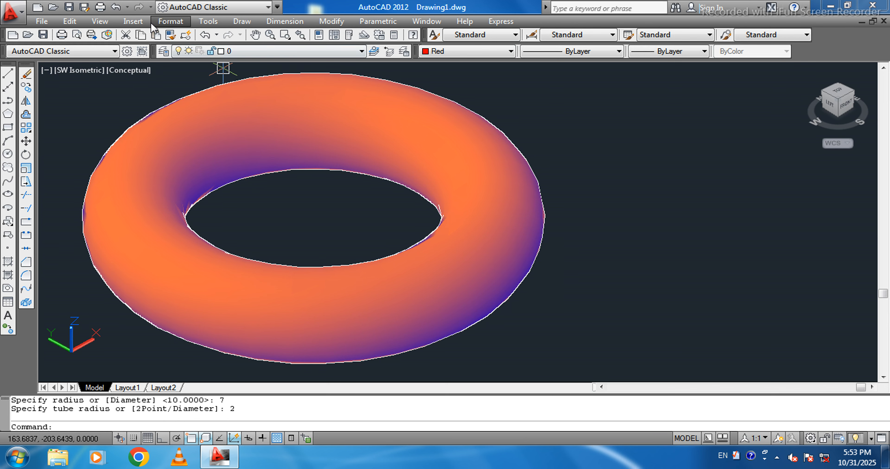
click(99, 22)
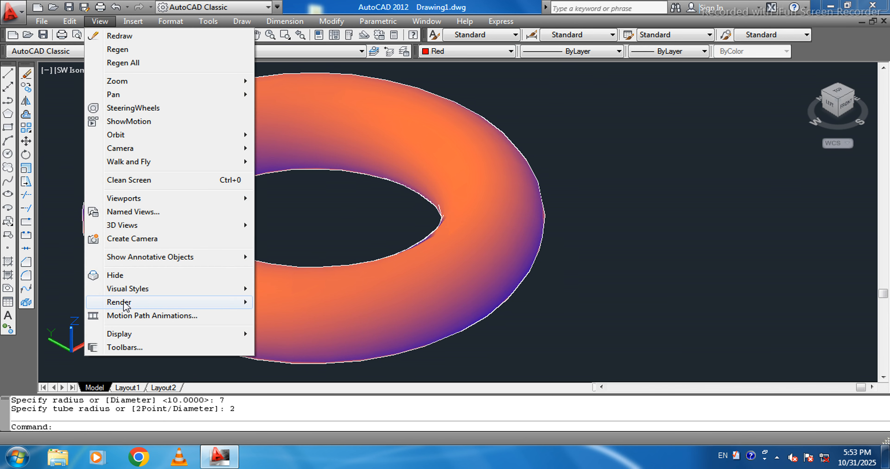
mouse_move(135, 290)
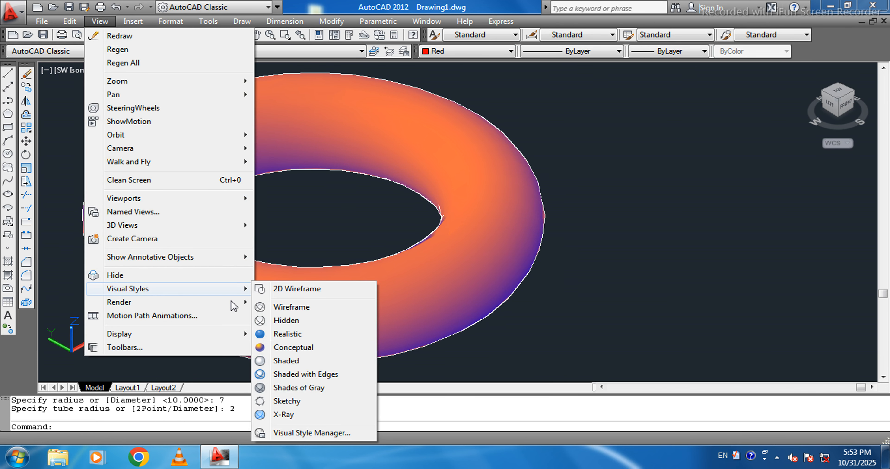
click(292, 348)
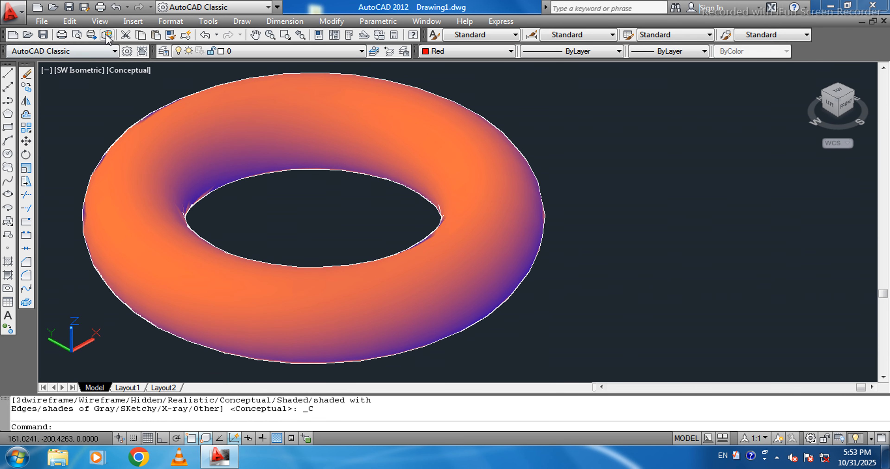
click(106, 25)
mouse_move(243, 289)
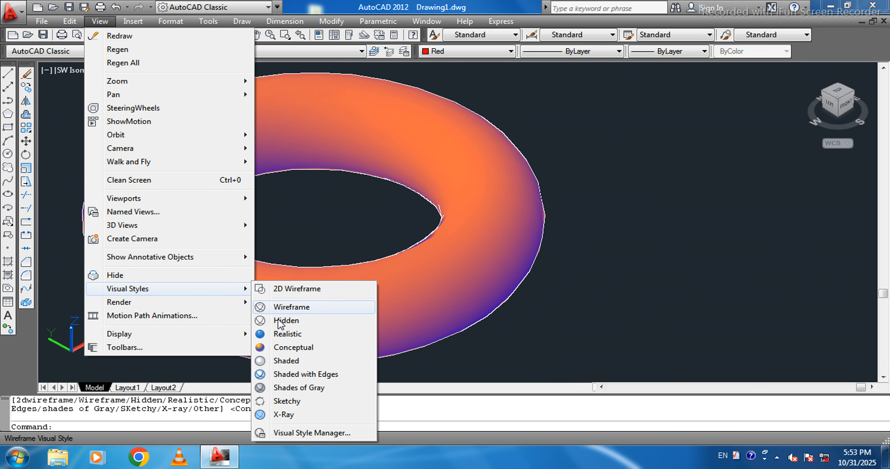
click(280, 335)
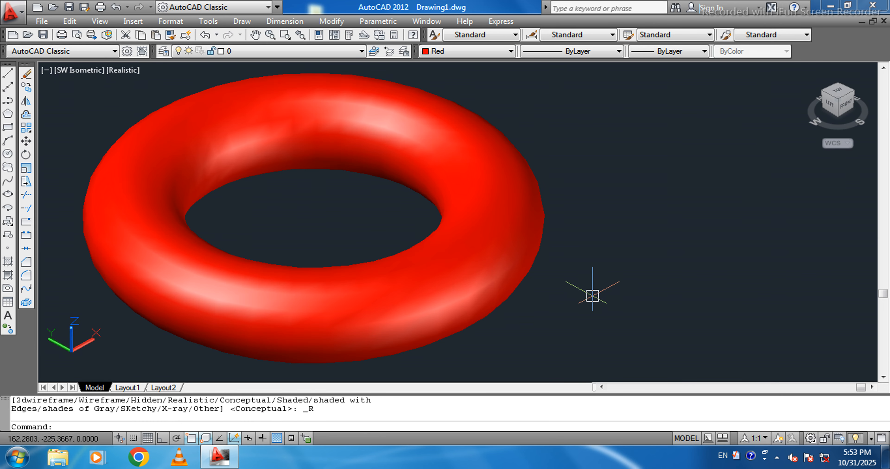
Create a four-sided pyramid beside the torus with a base radius of 5 and a height of 25.
scroll(397, 274, down, 3)
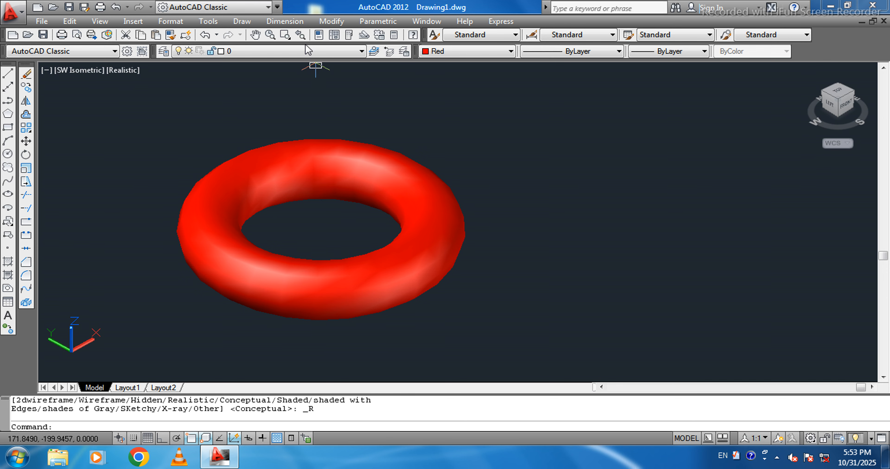
click(243, 25)
click(255, 35)
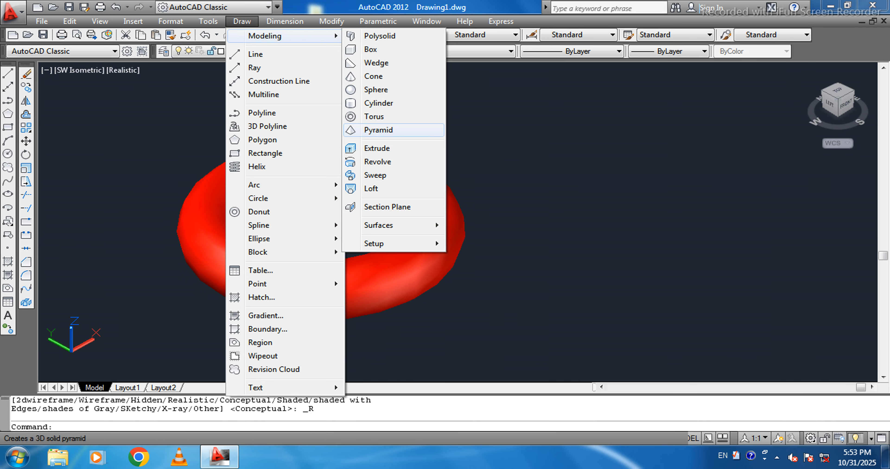
click(383, 132)
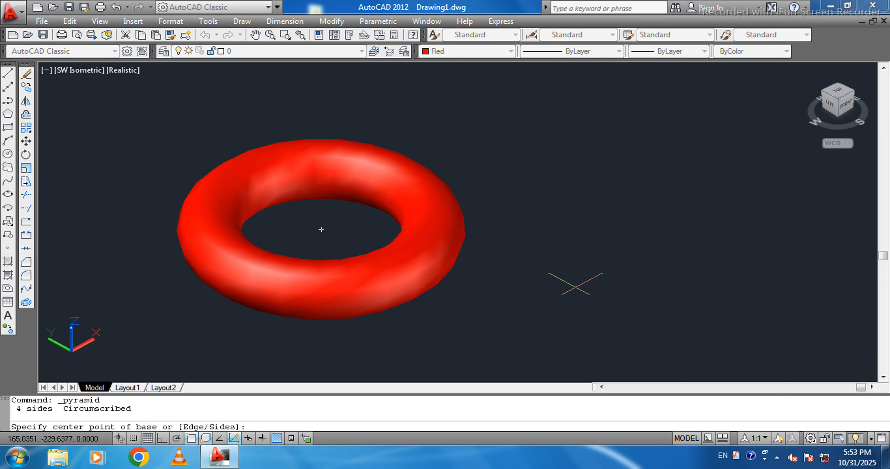
click(617, 306)
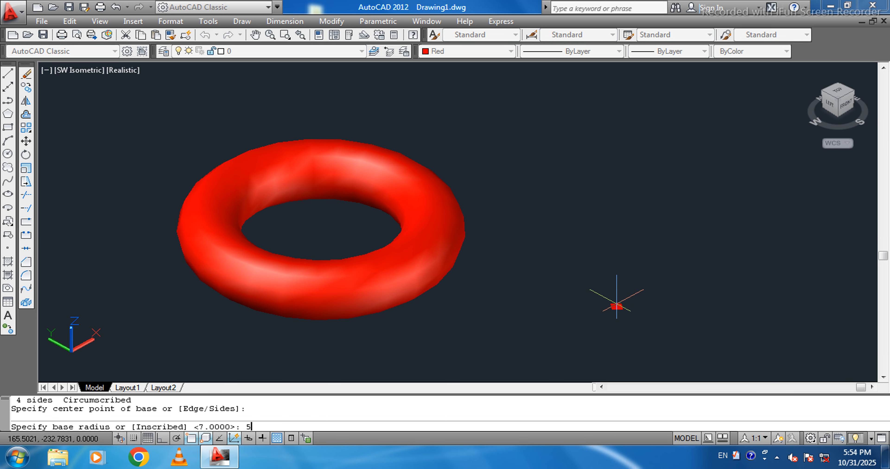
key(Return)
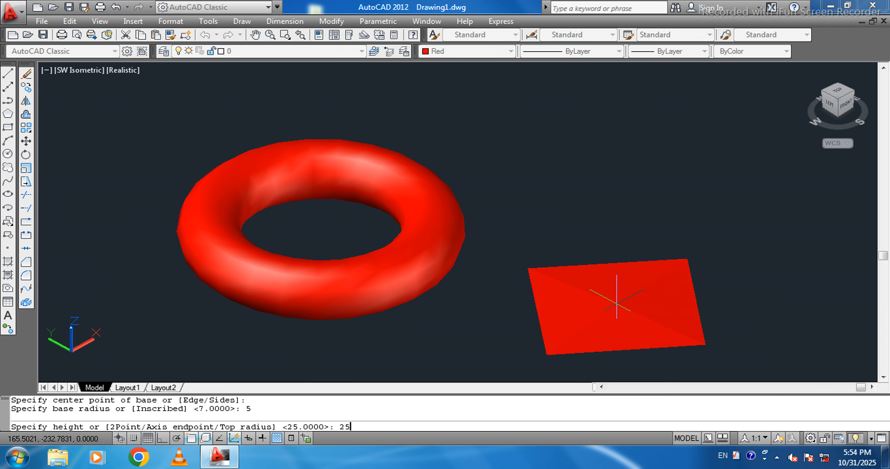
key(Return)
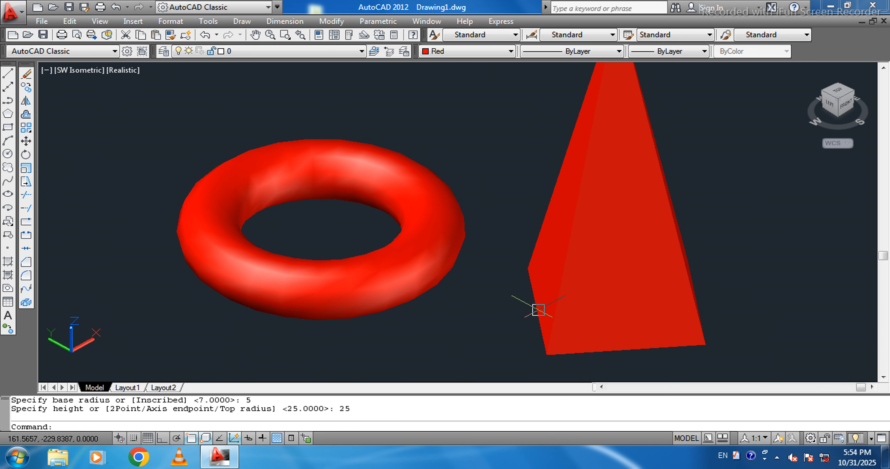
Apply the Wireframe visual style and view the pyramid together with the torus.
scroll(590, 301, down, 3)
scroll(366, 276, up, 4)
middle_drag(374, 260, 367, 248)
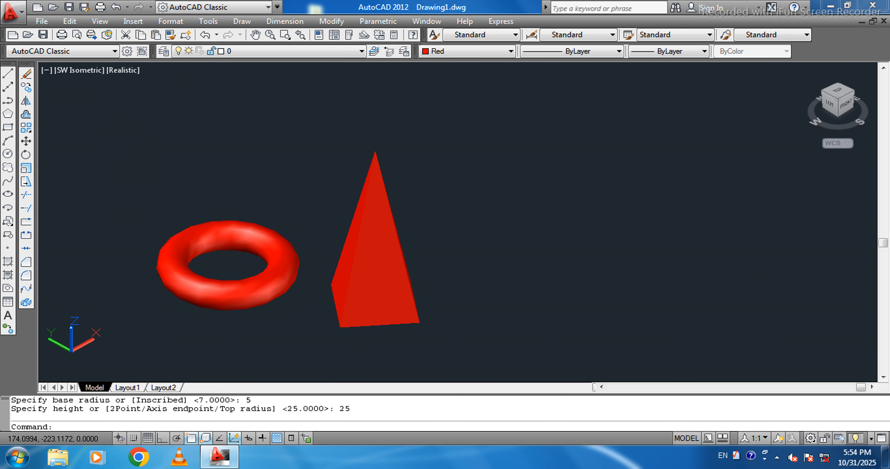
click(107, 22)
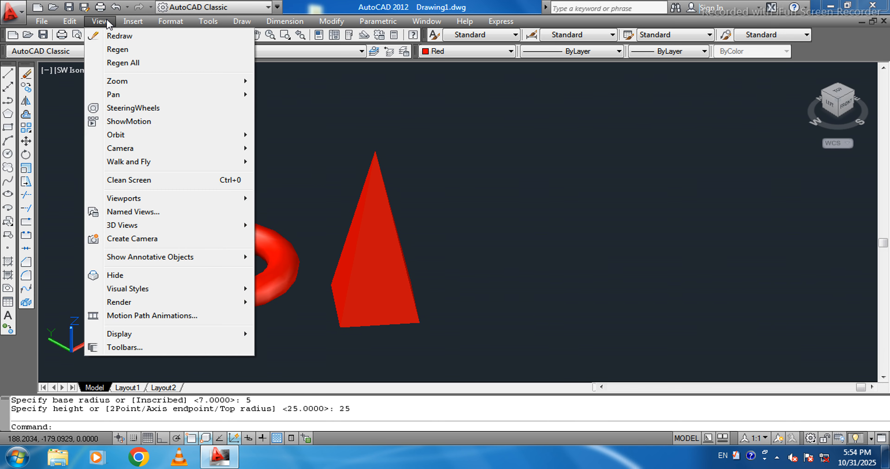
mouse_move(138, 294)
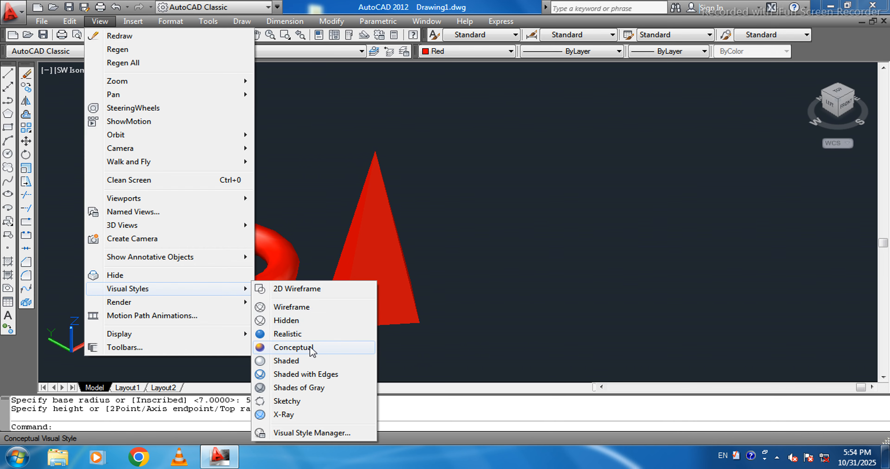
click(287, 307)
scroll(374, 293, up, 2)
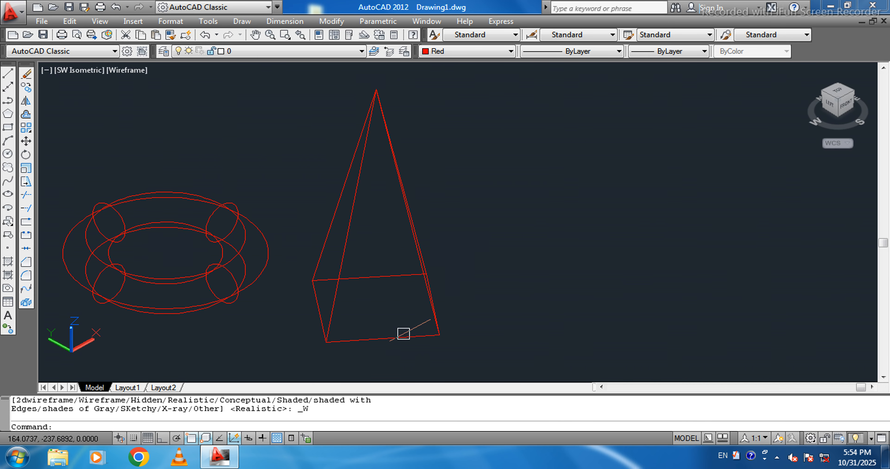
click(242, 21)
mouse_move(311, 36)
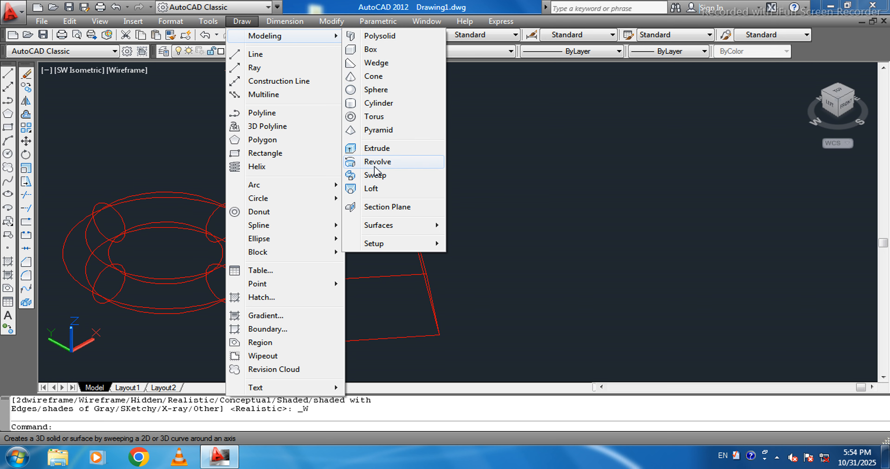
click(482, 173)
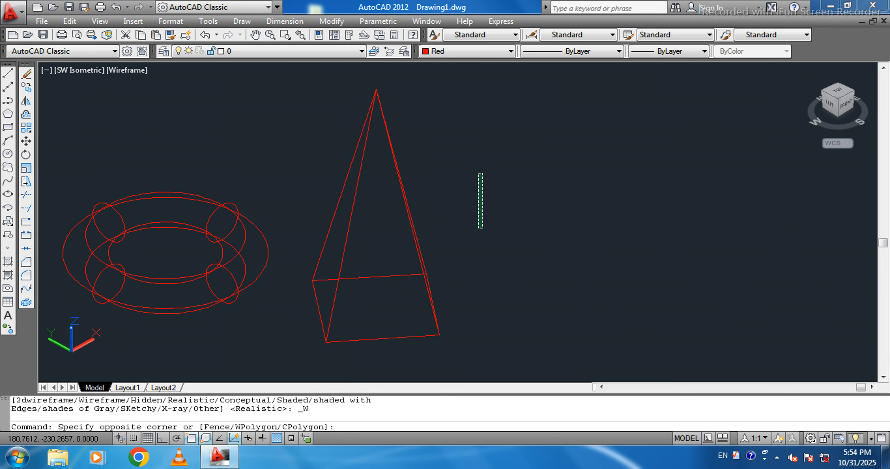